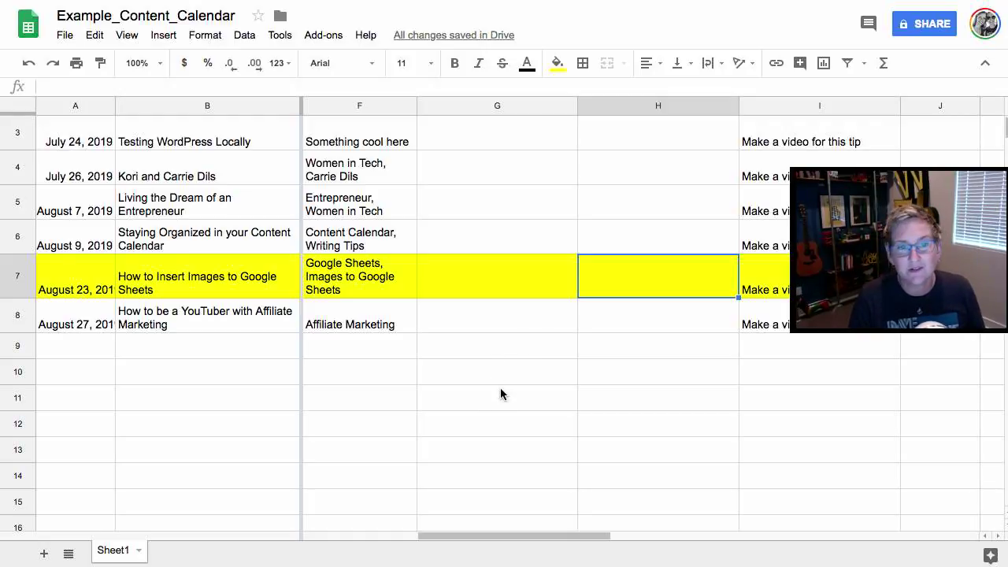
- Insert the image file "Image from iOS.jpg" from Downloads as a floating image at cell G10
{"action": "left_click", "coordinate": [478, 380]}
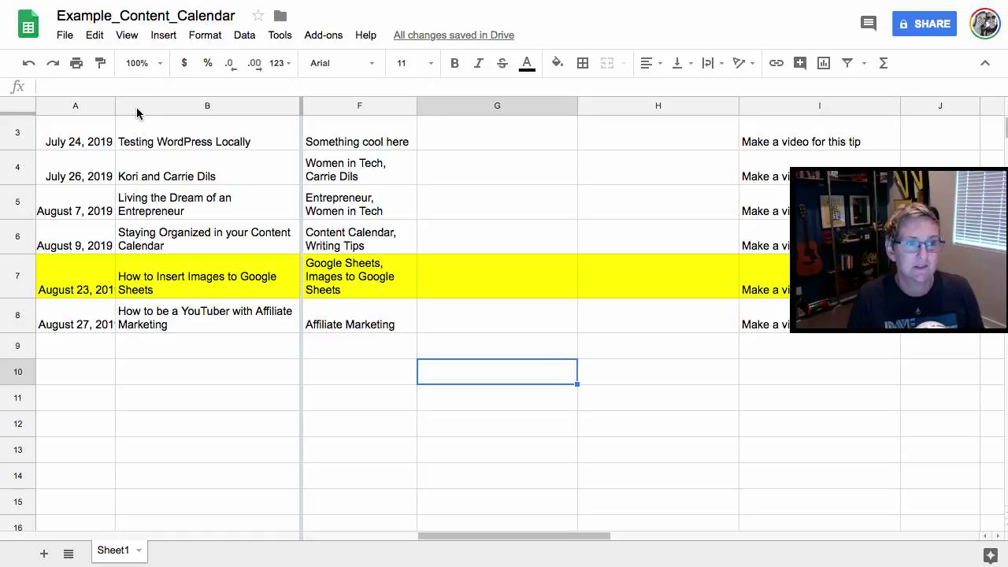
{"action": "left_click", "coordinate": [164, 35]}
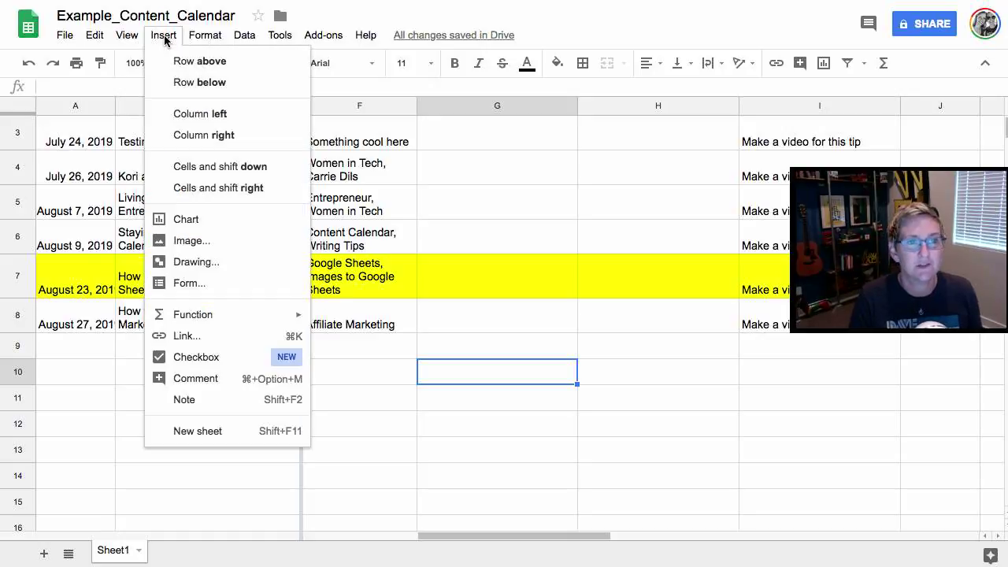
{"action": "left_click", "coordinate": [215, 245]}
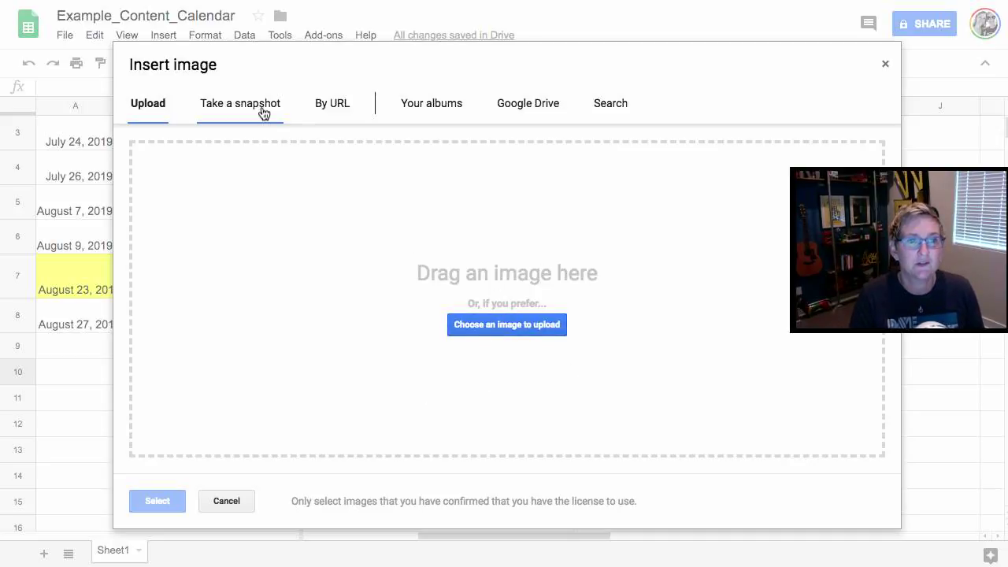
{"action": "left_click", "coordinate": [334, 103]}
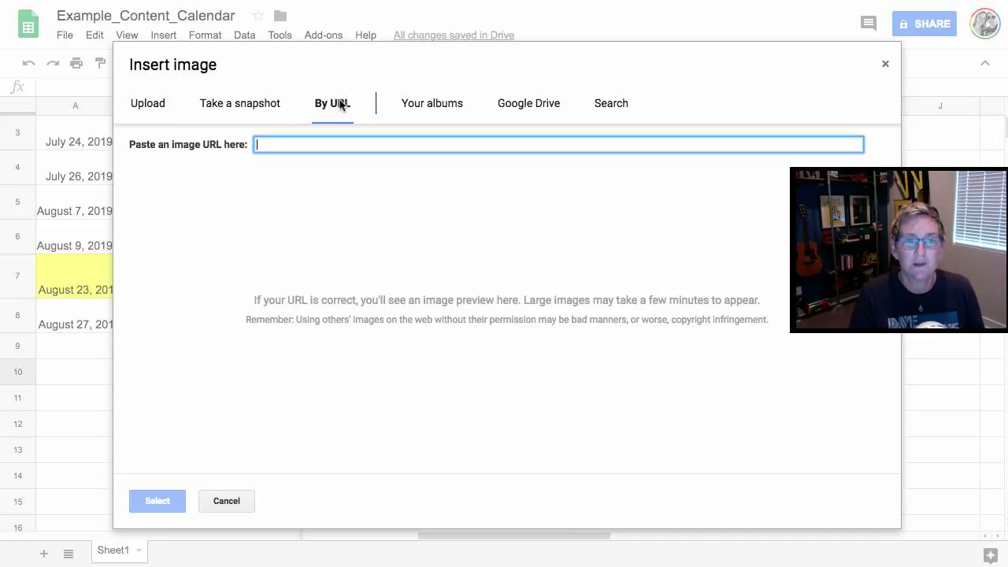
{"action": "left_click", "coordinate": [240, 107]}
{"action": "left_click", "coordinate": [158, 109]}
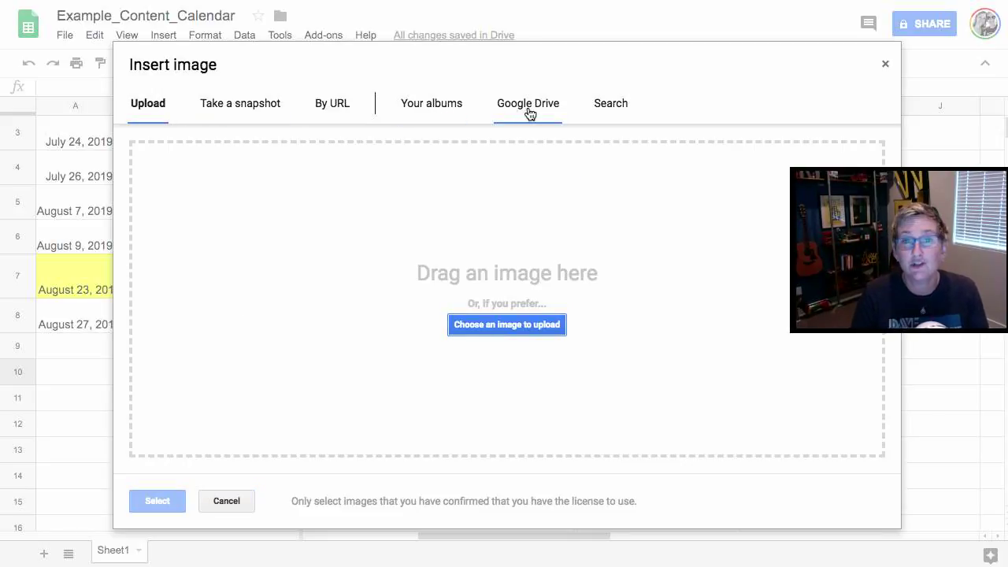
{"action": "left_click", "coordinate": [510, 330]}
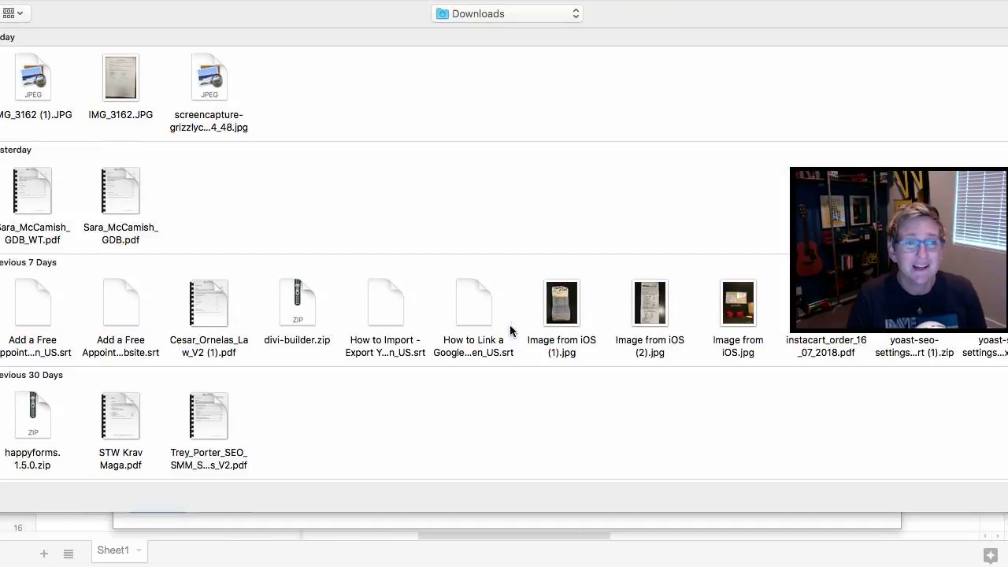
{"action": "left_click", "coordinate": [210, 88]}
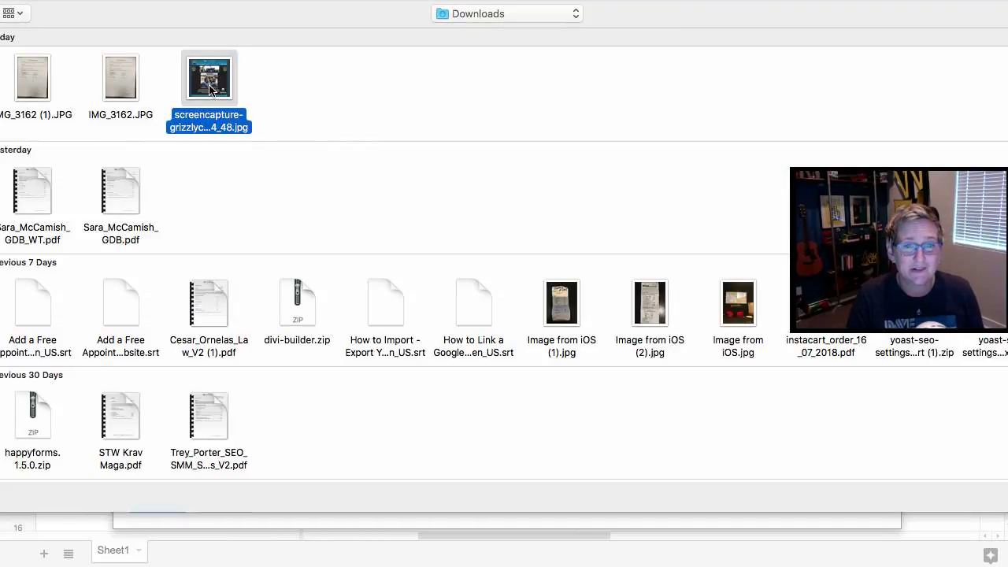
{"action": "scroll", "coordinate": [275, 189], "scroll_direction": "down", "scroll_amount": 5}
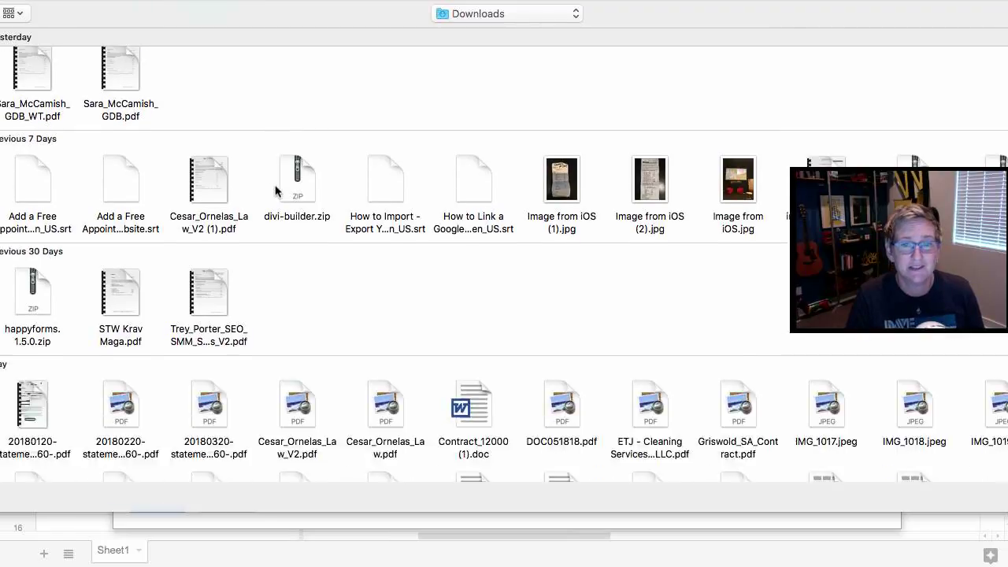
{"action": "double_click", "coordinate": [738, 128]}
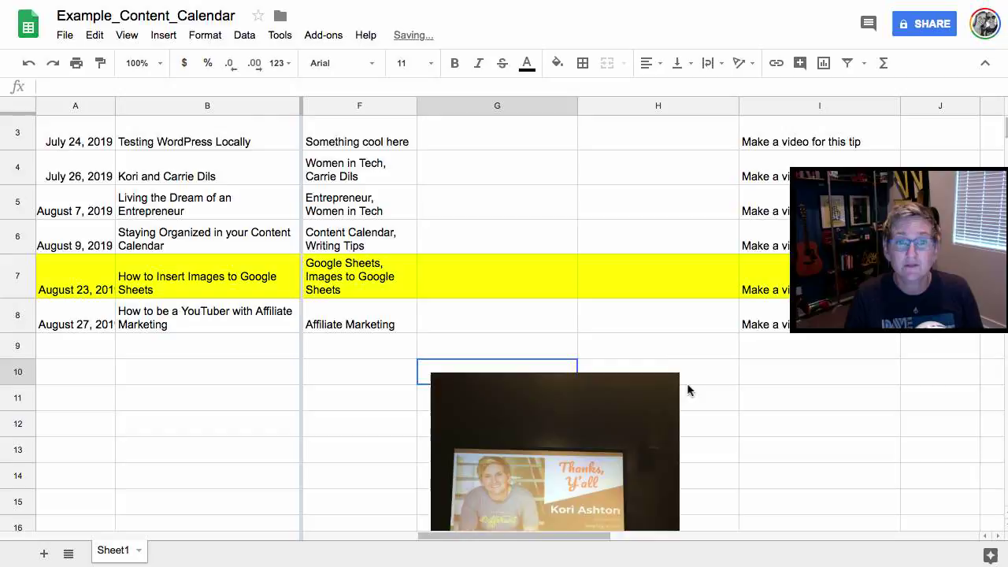
- Shrink the inserted photo proportionally so it fits within column G, spanning about rows 10 to 15
{"action": "scroll", "coordinate": [687, 390], "scroll_direction": "down", "scroll_amount": 5}
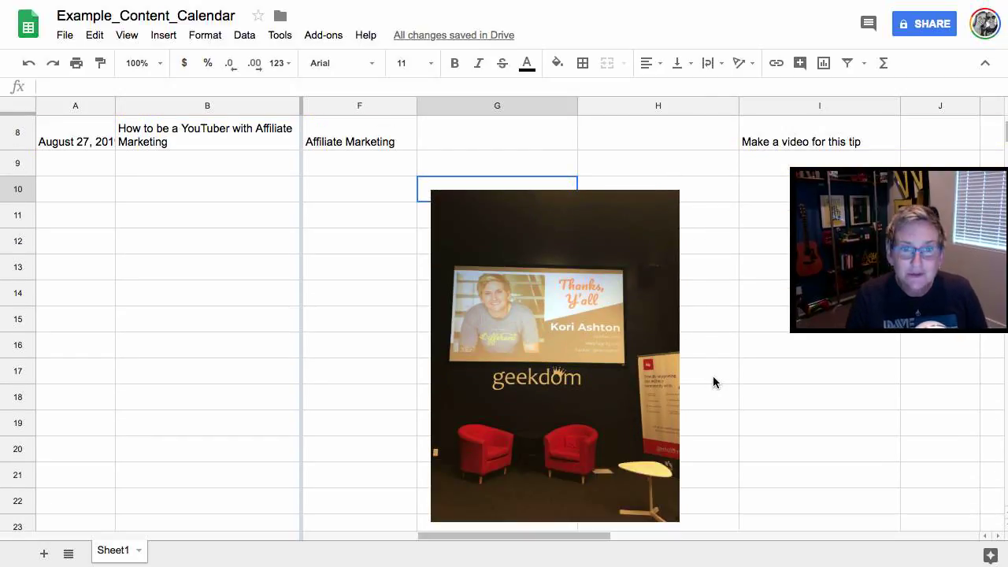
{"action": "left_click", "coordinate": [611, 366]}
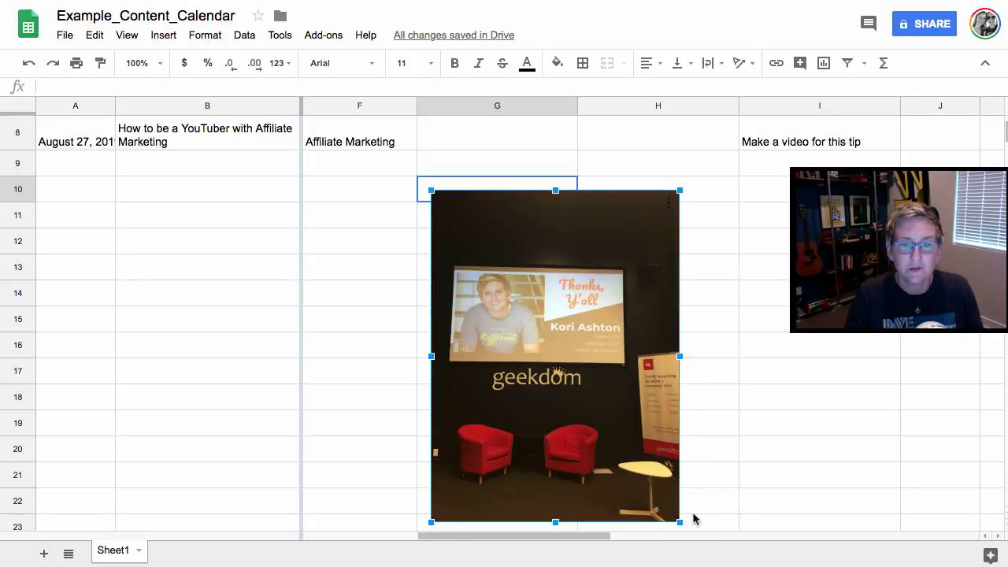
{"action": "left_click_drag", "start_coordinate": [679, 522], "coordinate": [529, 323]}
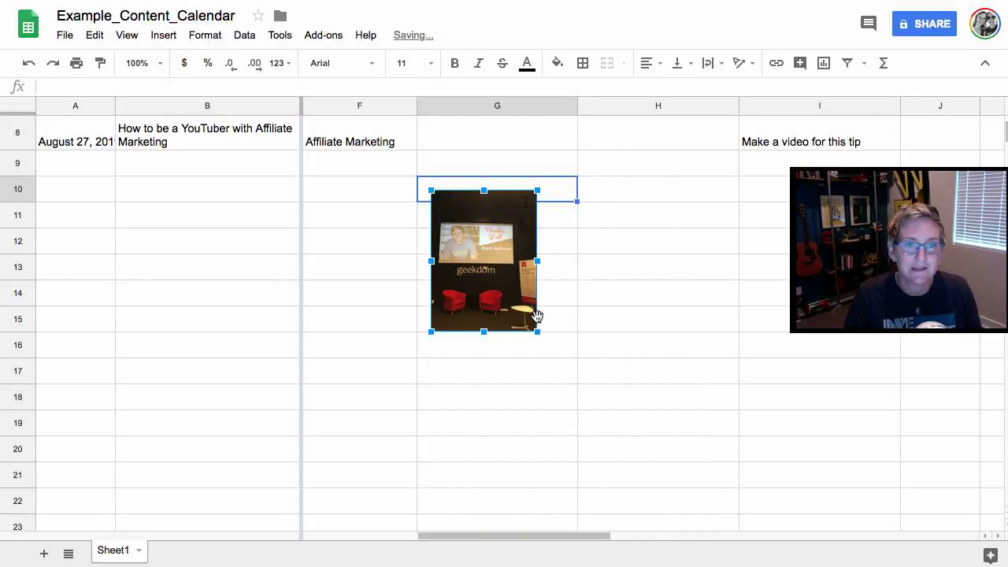
{"action": "left_click", "coordinate": [606, 301]}
{"action": "scroll", "coordinate": [567, 275], "scroll_direction": "down", "scroll_amount": 1}
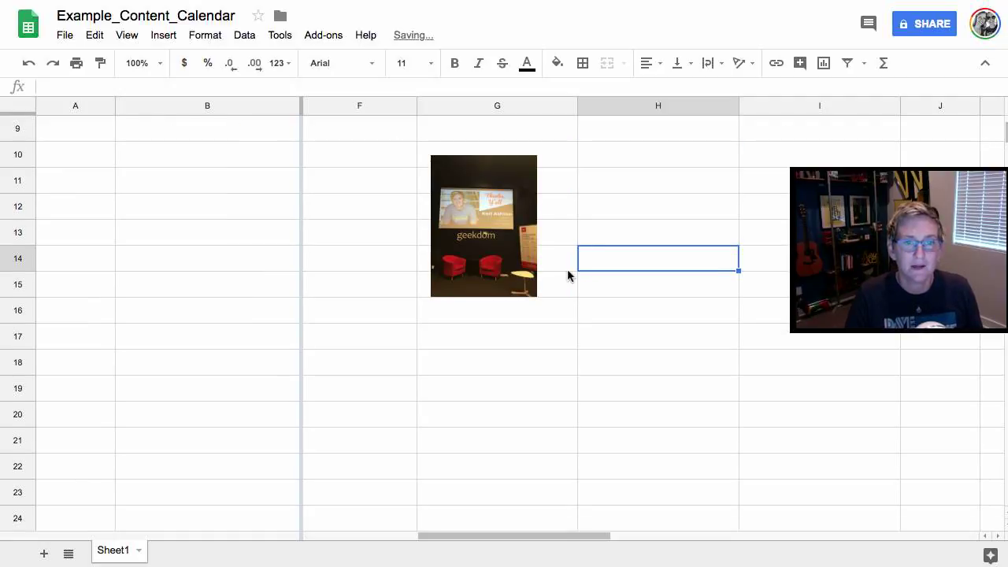
- Delete the floating photo from column G of the sheet
{"action": "scroll", "coordinate": [567, 274], "scroll_direction": "up", "scroll_amount": 2}
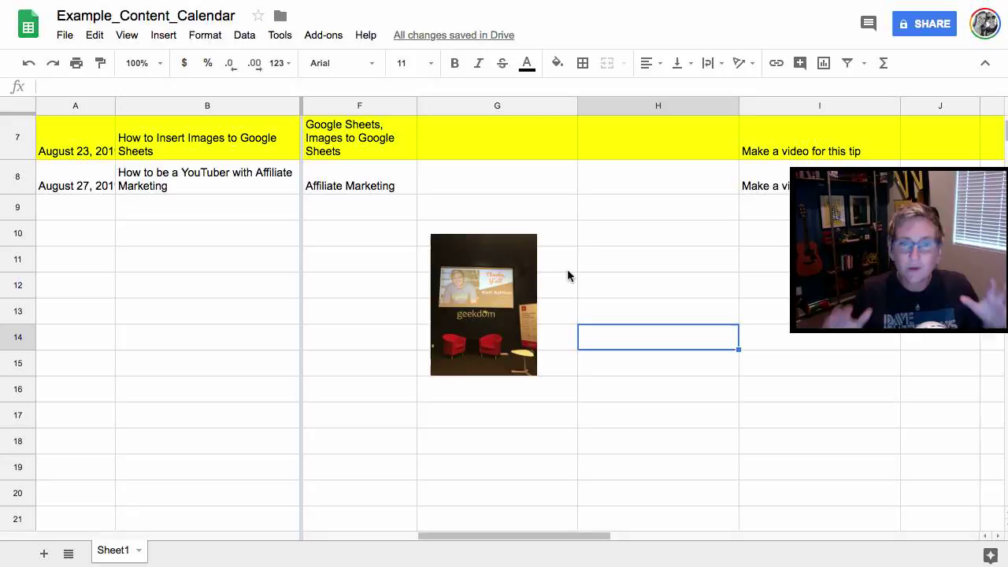
{"action": "left_click", "coordinate": [524, 291]}
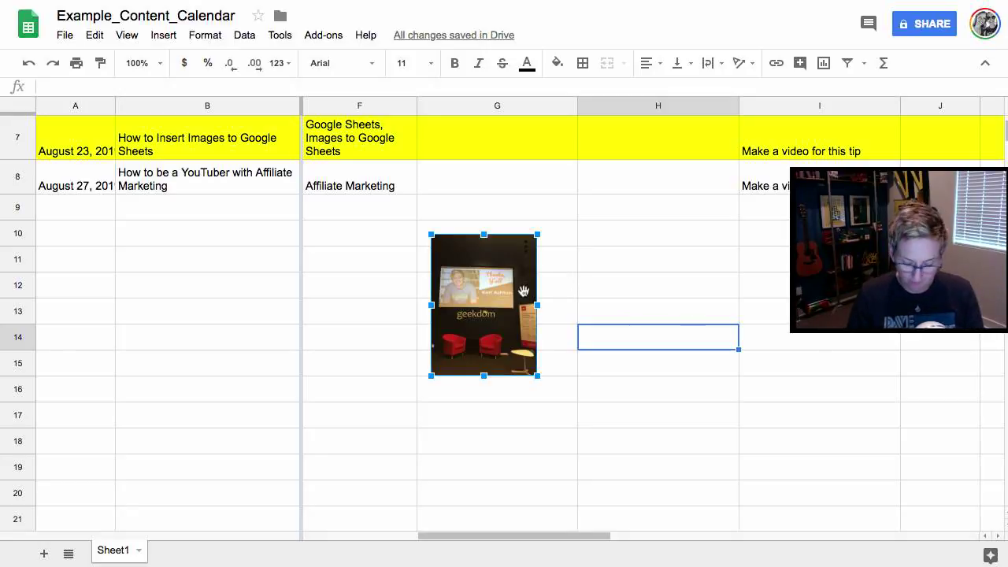
{"action": "key", "text": "Delete"}
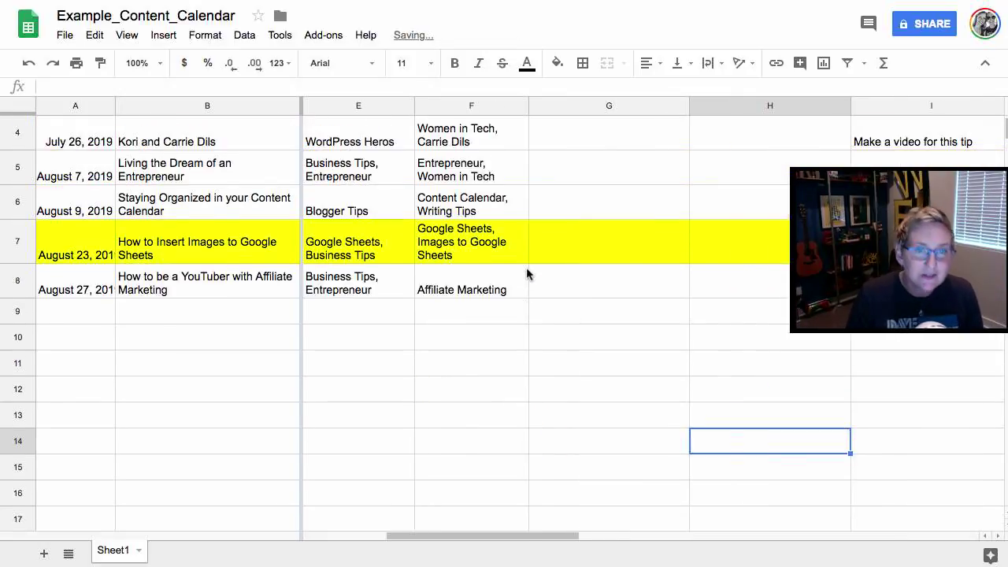
- Examine the calendar's header columns and locate the Image Preview and Image URL cells of the August 23 row
{"action": "scroll", "coordinate": [526, 275], "scroll_direction": "up", "scroll_amount": 4}
{"action": "scroll", "coordinate": [526, 275], "scroll_direction": "left", "scroll_amount": 2}
{"action": "scroll", "coordinate": [564, 269], "scroll_direction": "left", "scroll_amount": 2}
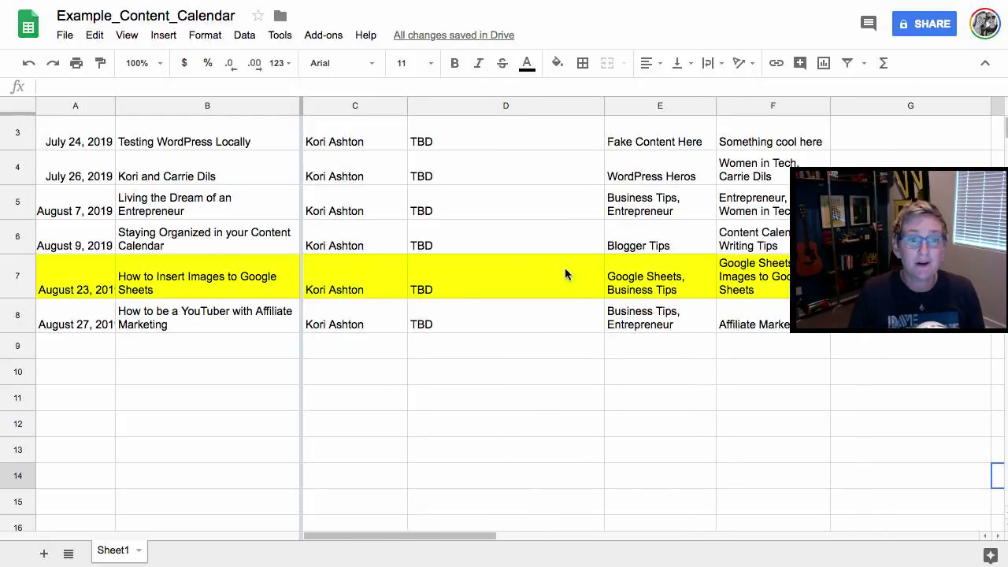
{"action": "scroll", "coordinate": [565, 272], "scroll_direction": "up", "scroll_amount": 2}
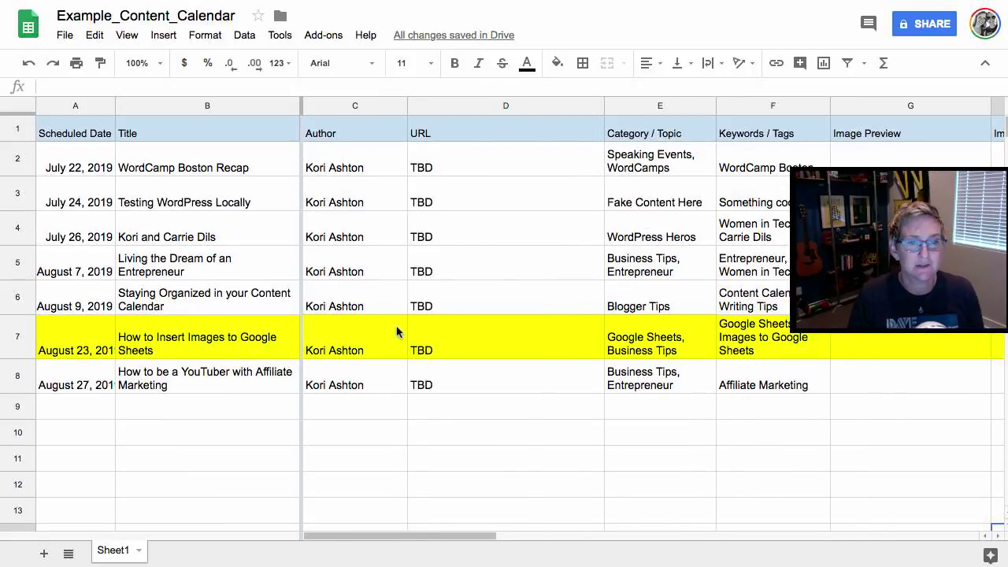
{"action": "scroll", "coordinate": [396, 330], "scroll_direction": "right", "scroll_amount": 3}
{"action": "left_click", "coordinate": [460, 342]}
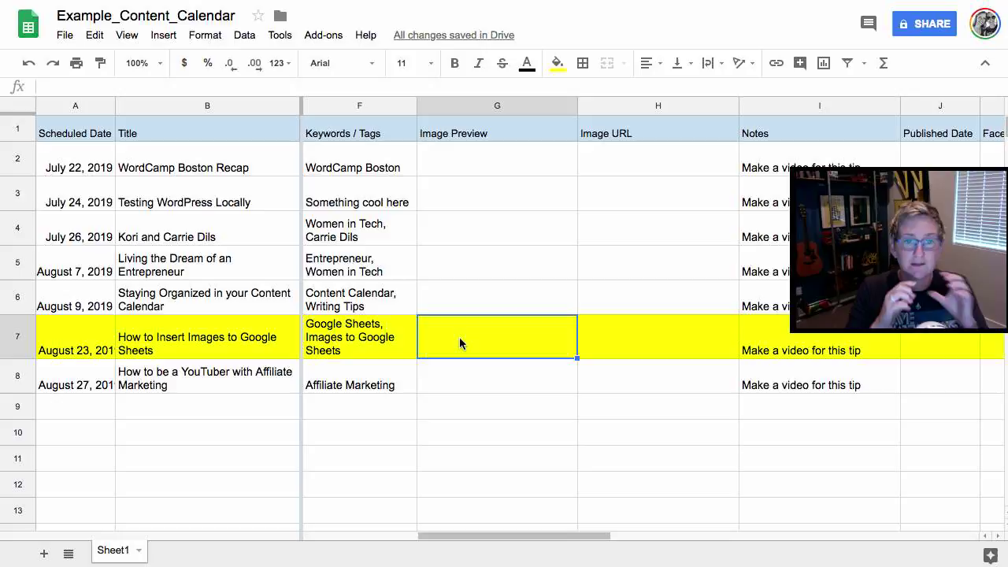
{"action": "left_click", "coordinate": [608, 338]}
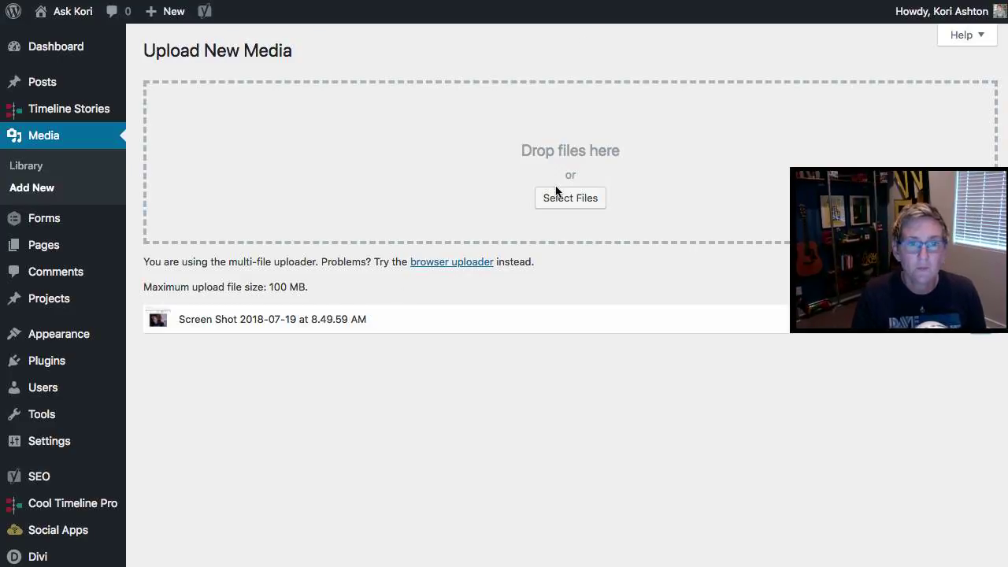
- Switch to the WordPress media page and copy the File URL of "Screen Shot 2018-07-19 at 8.49.59 AM" from its edit page
{"action": "scroll", "coordinate": [668, 132], "scroll_direction": "down", "scroll_amount": 2}
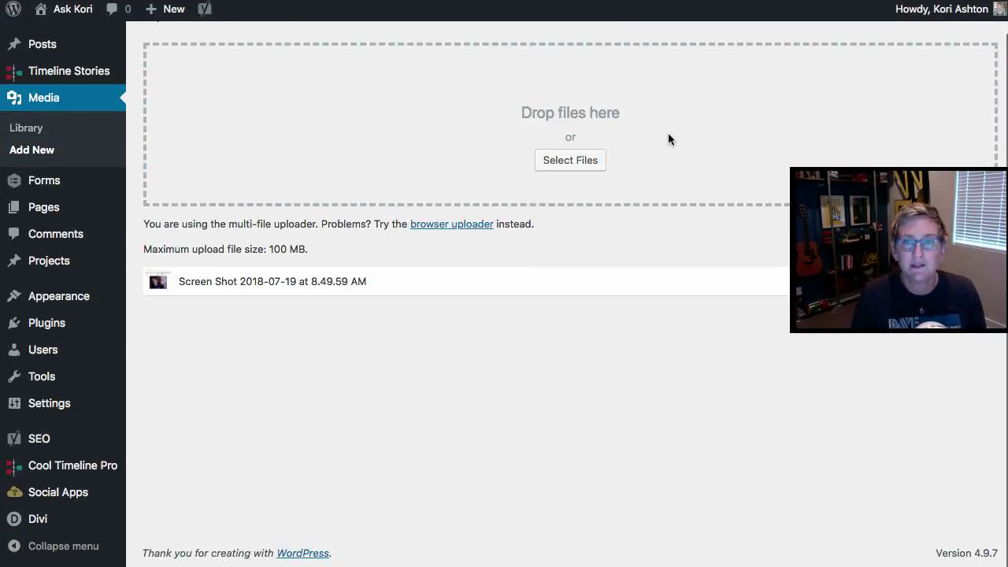
{"action": "scroll", "coordinate": [668, 132], "scroll_direction": "up", "scroll_amount": 3}
{"action": "scroll", "coordinate": [668, 140], "scroll_direction": "down", "scroll_amount": 1}
{"action": "left_click", "coordinate": [977, 325]}
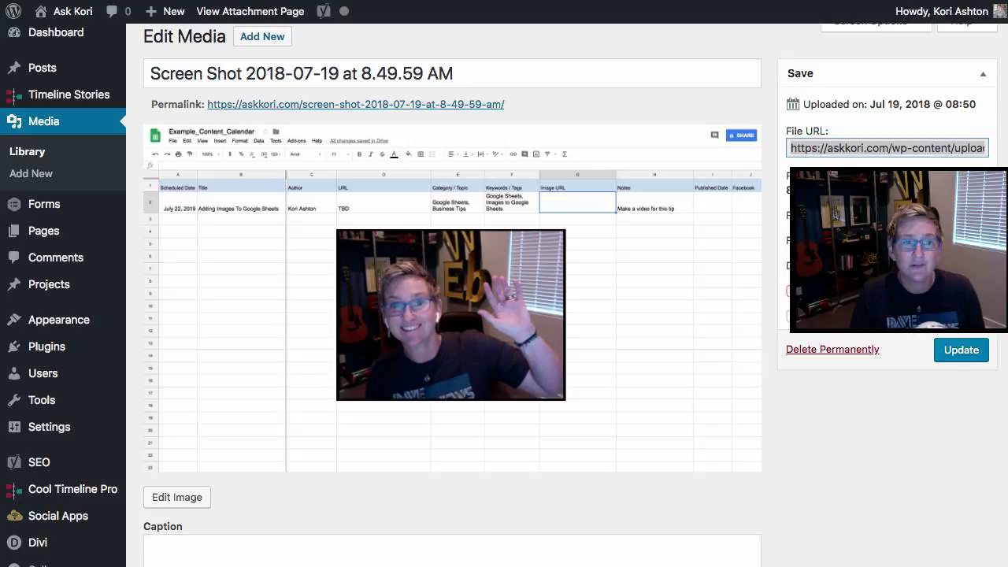
{"action": "double_click", "coordinate": [857, 147]}
{"action": "triple_click", "coordinate": [857, 147]}
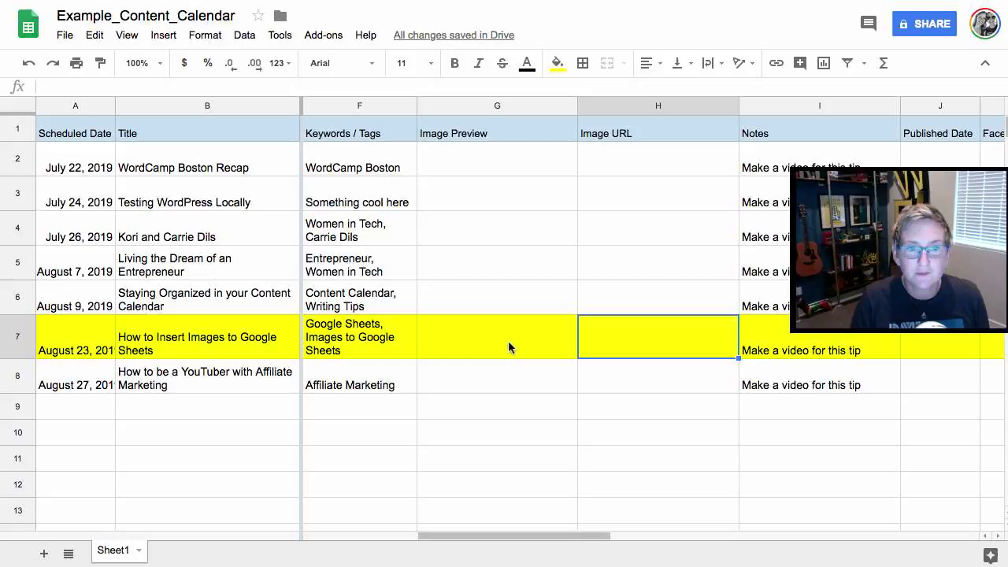
{"action": "left_click", "coordinate": [507, 347]}
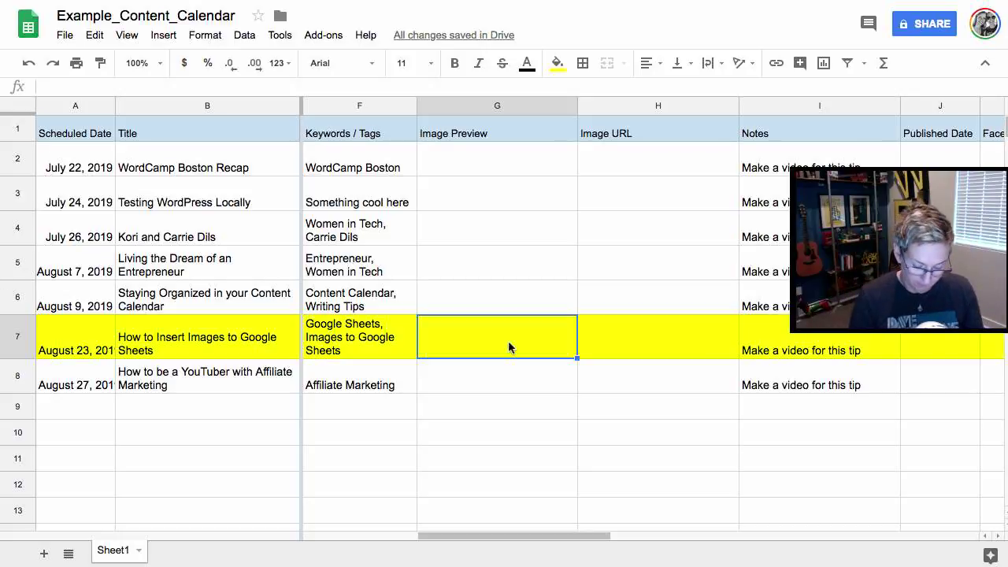
{"action": "type", "text": "="}
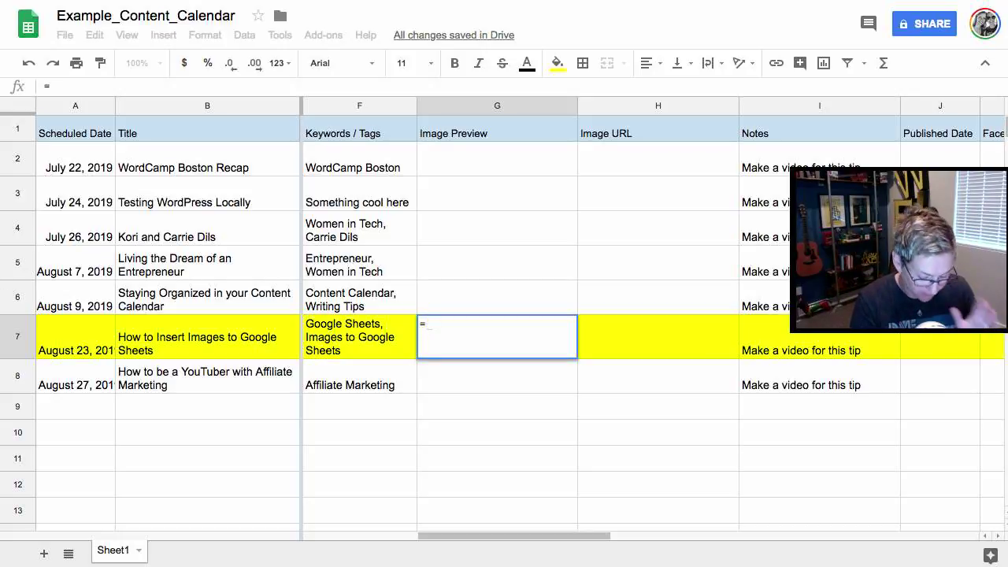
{"action": "type", "text": "imag"}
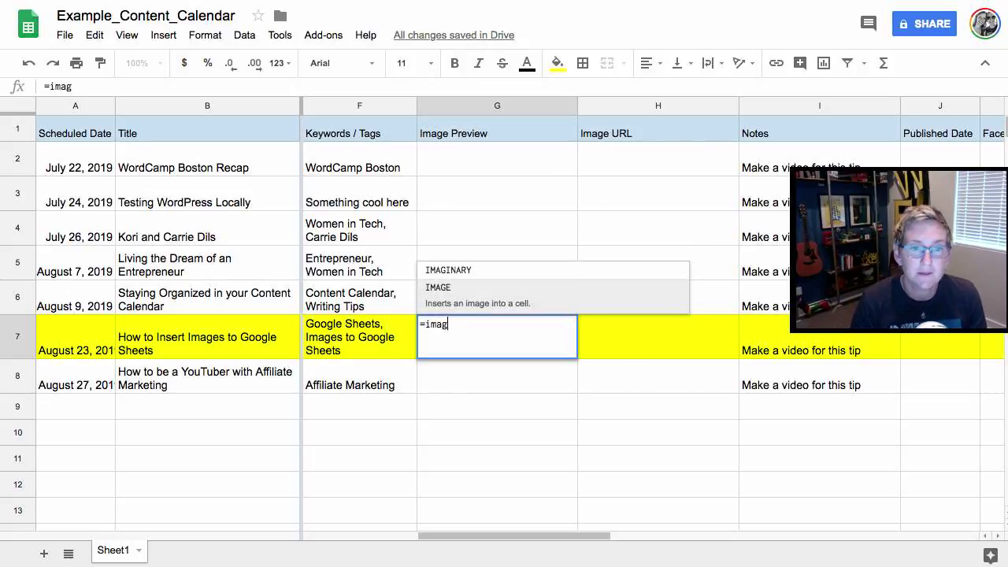
{"action": "key", "text": "Tab"}
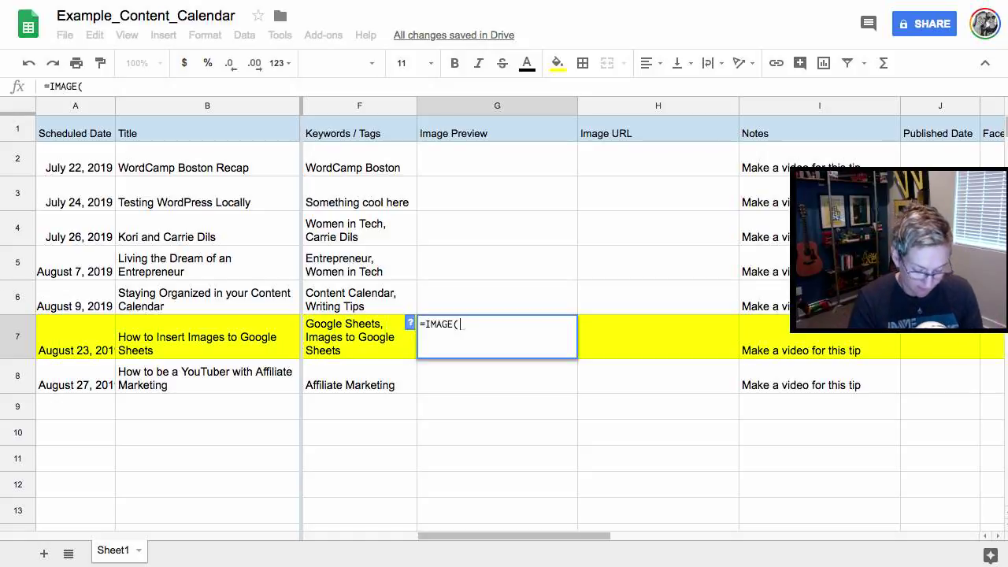
{"action": "type", "text": "\""}
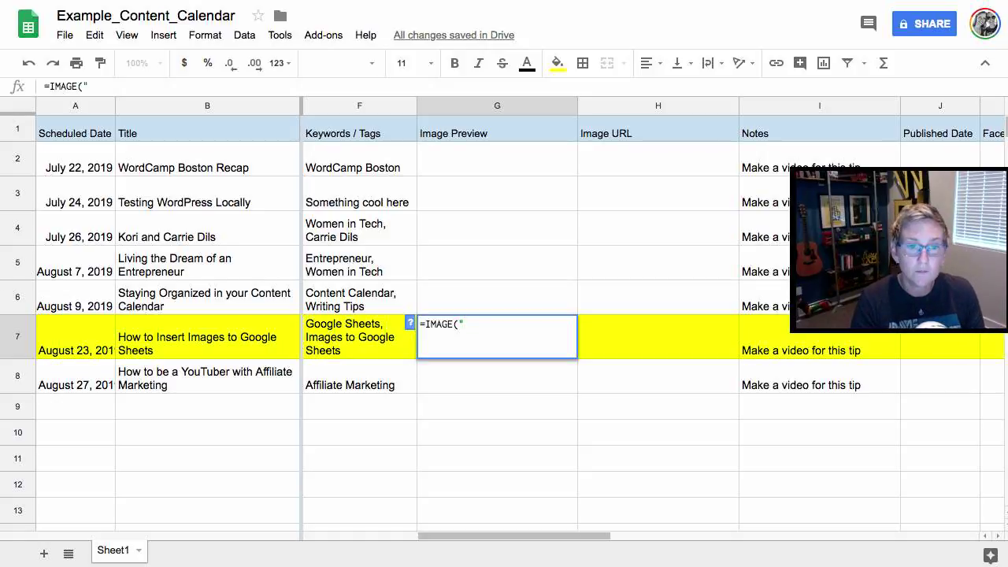
{"action": "type", "text": "https://askkori.com/wp-content/uploads/2018/07/Screen-Shot-2018-07-19-at-8.49.59-AM.jpg"}
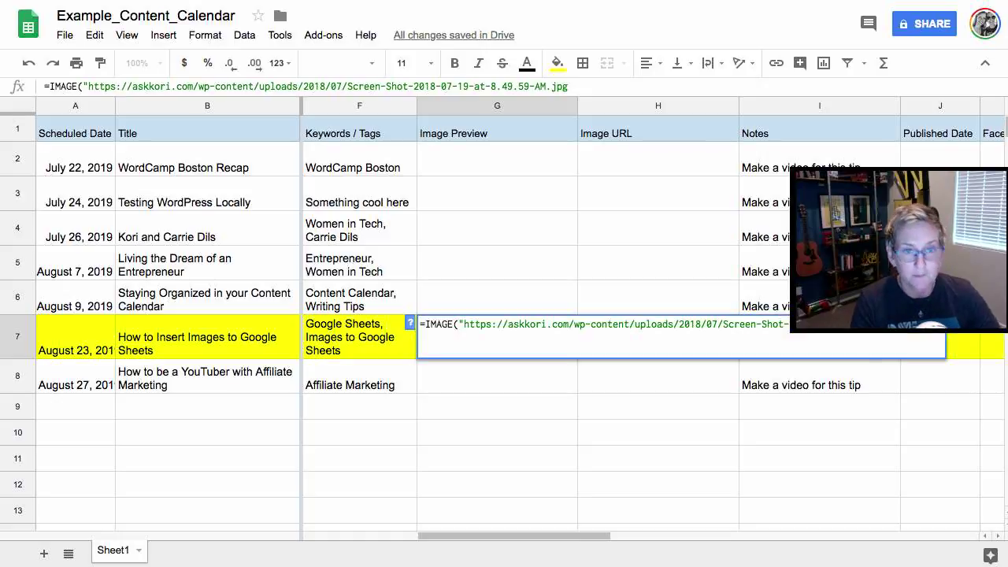
{"action": "type", "text": "\""}
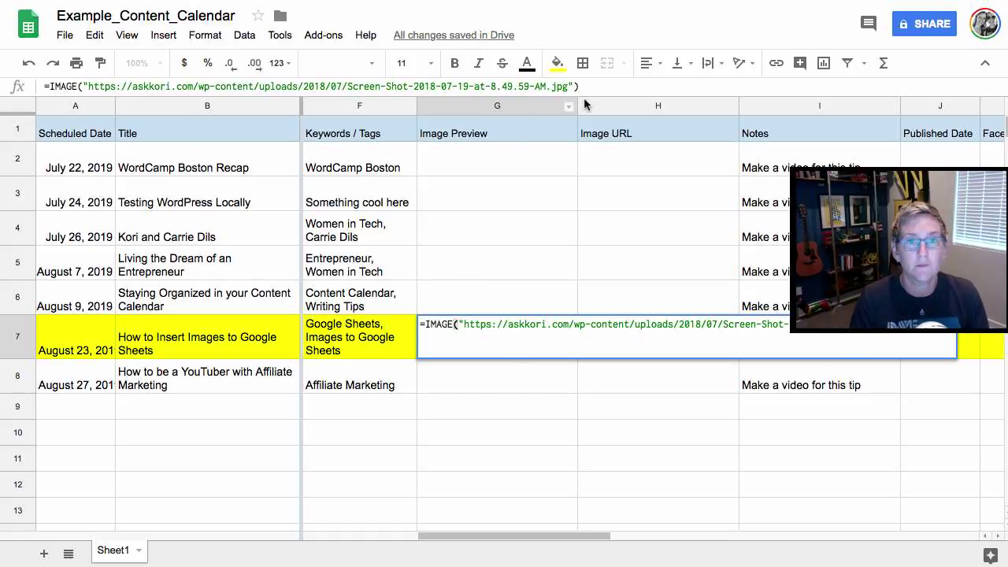
{"action": "type", "text": ")"}
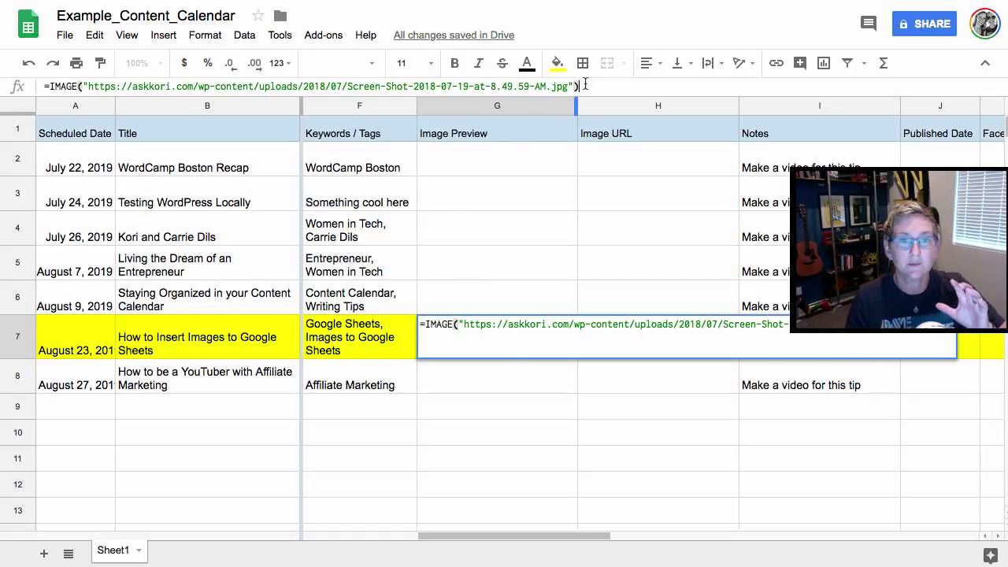
{"action": "key", "text": "ctrl+a"}
{"action": "key", "text": "ctrl+c"}
{"action": "left_click", "coordinate": [587, 85]}
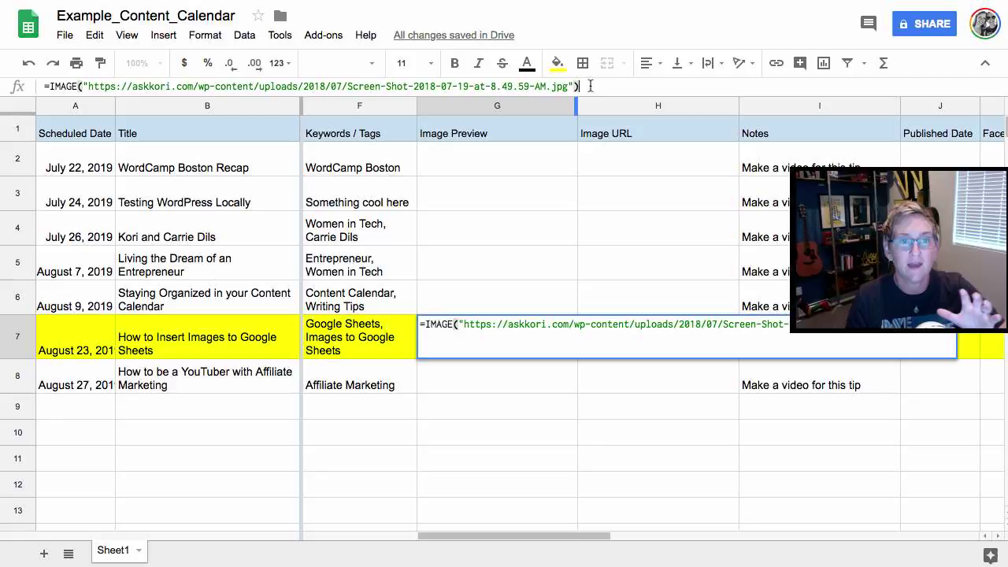
{"action": "key", "text": "Return"}
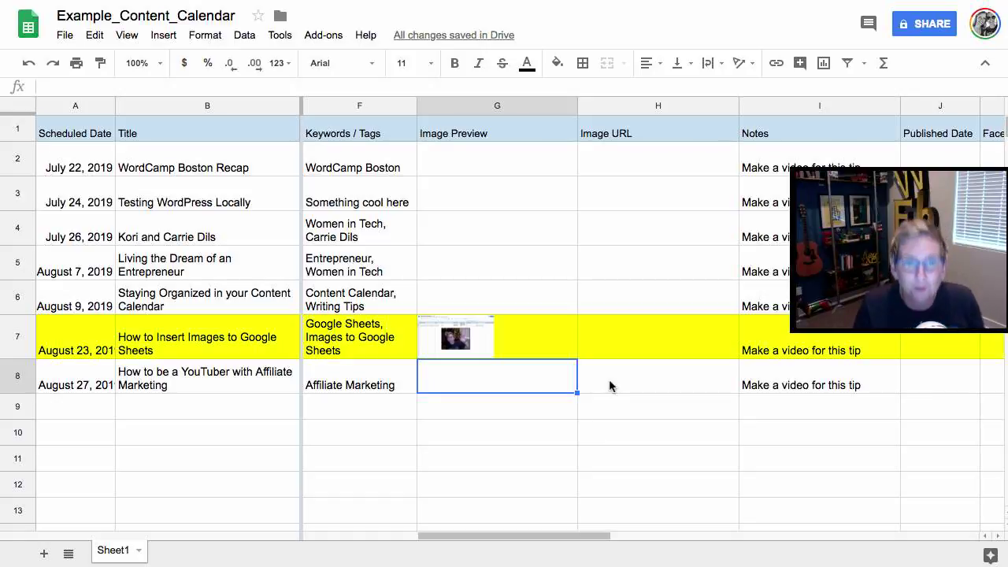
- Paste the screenshot's plain web address into the Image URL cell H7 of the August 23 row
{"action": "left_click", "coordinate": [616, 356]}
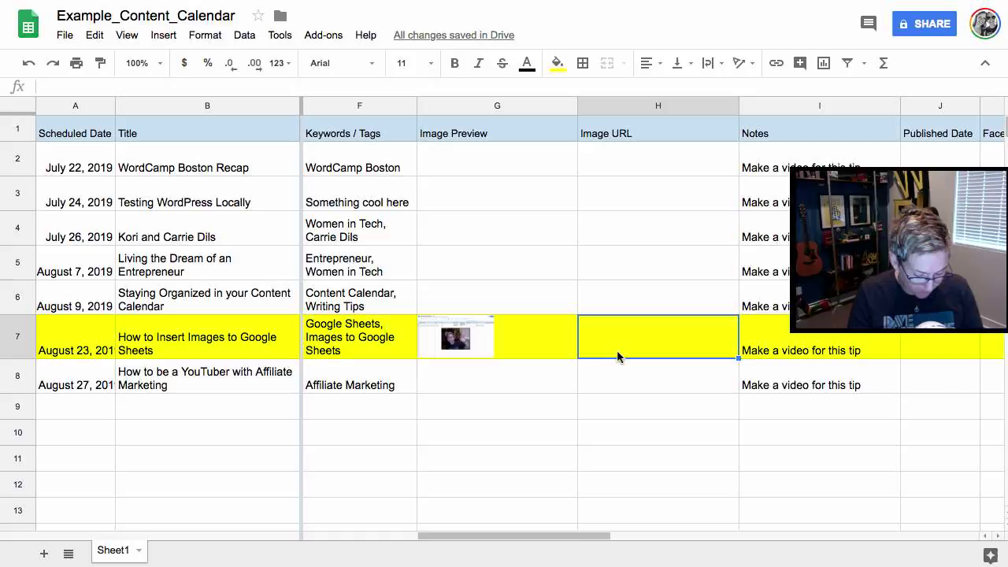
{"action": "key", "text": "ctrl+v"}
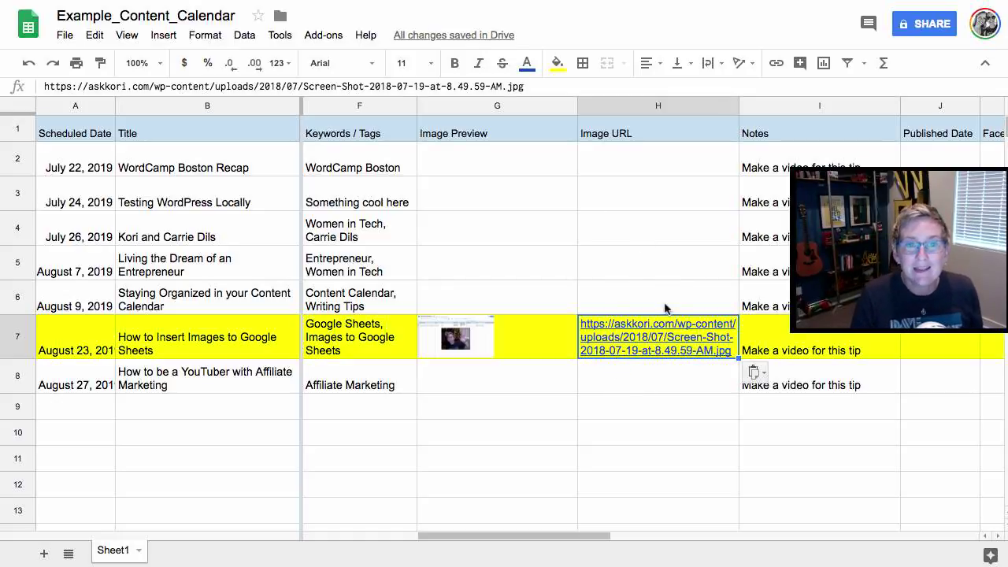
{"action": "left_click", "coordinate": [652, 382]}
{"action": "mouse_move", "coordinate": [687, 346]}
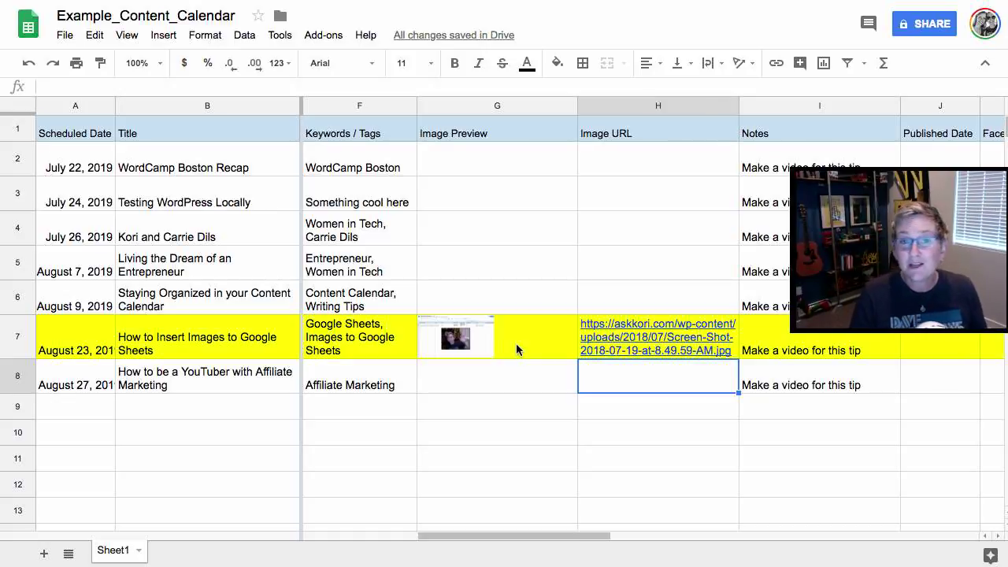
{"action": "scroll", "coordinate": [488, 337], "scroll_direction": "down", "scroll_amount": 2}
{"action": "scroll", "coordinate": [487, 337], "scroll_direction": "up", "scroll_amount": 2}
{"action": "scroll", "coordinate": [487, 337], "scroll_direction": "left", "scroll_amount": 2}
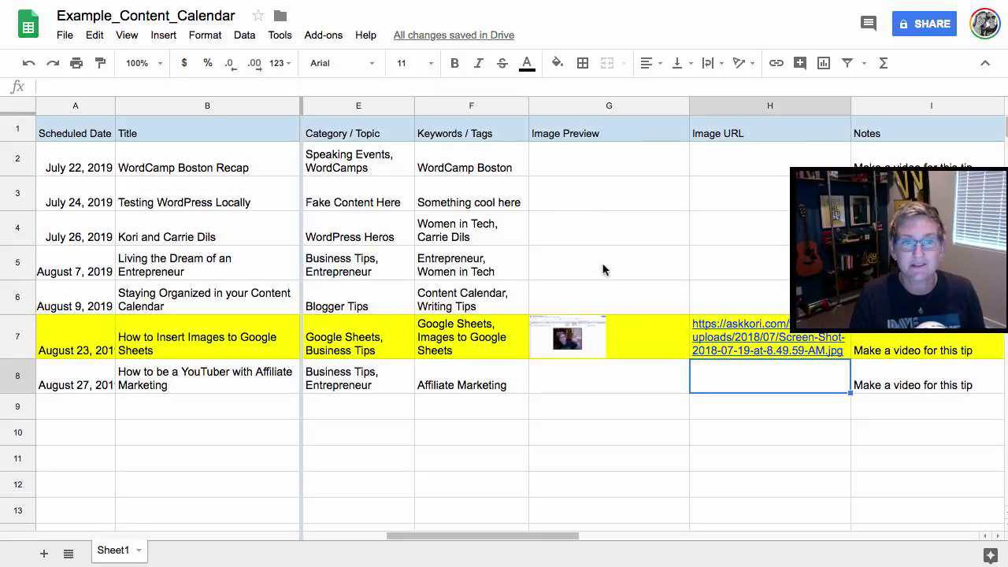
{"action": "left_click", "coordinate": [583, 339]}
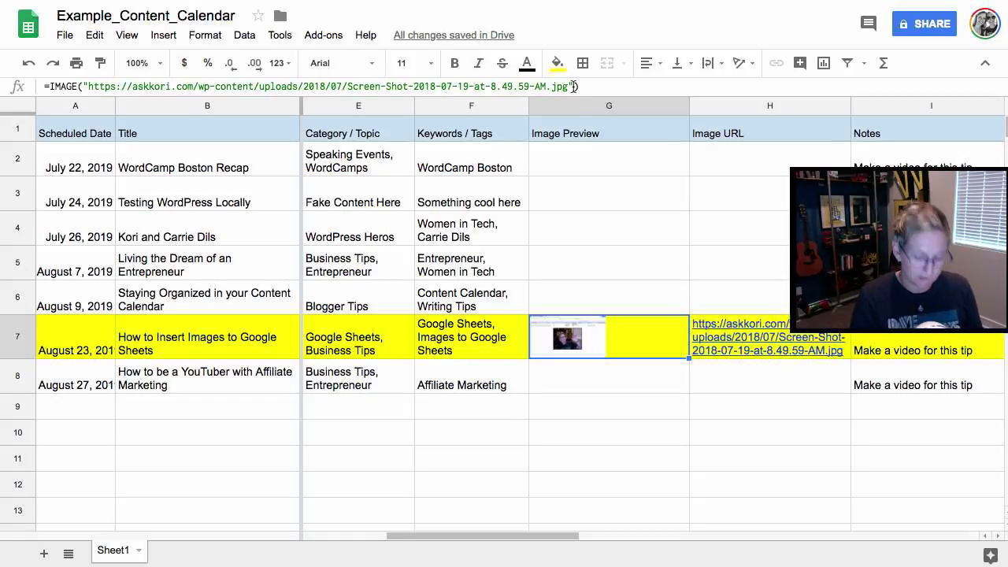
{"action": "type", "text": ","}
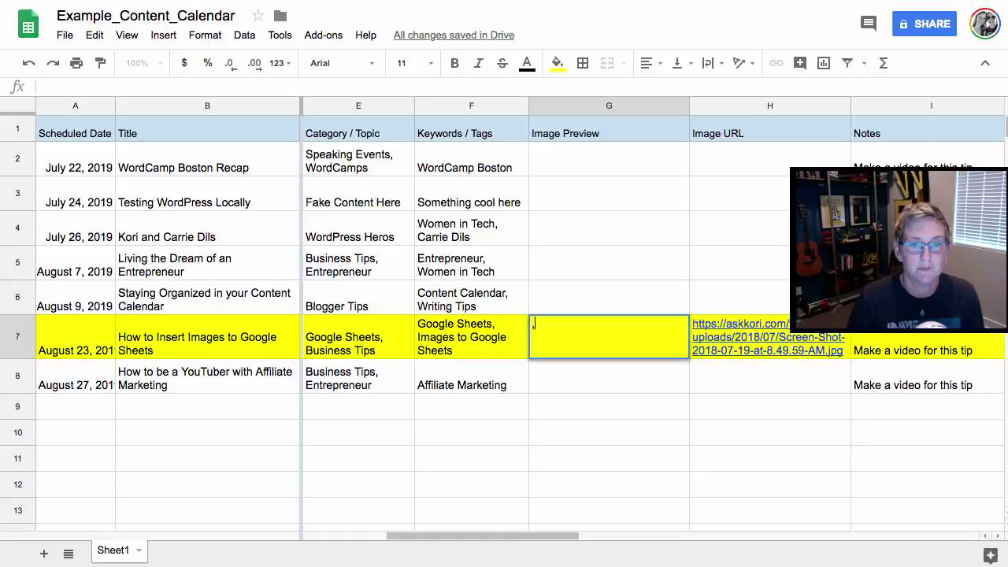
{"action": "left_click", "coordinate": [630, 423]}
{"action": "key", "text": "ctrl+z"}
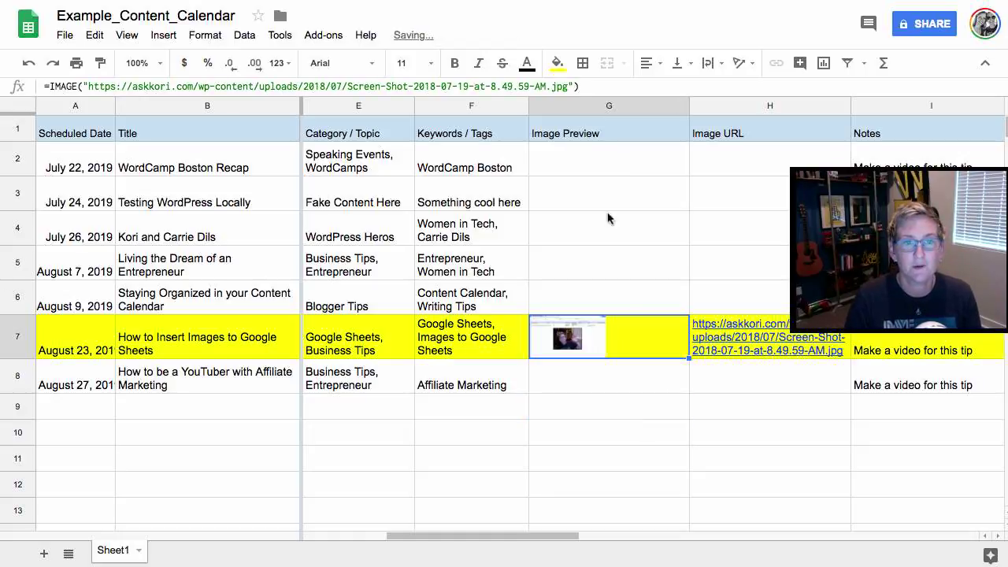
- Add 2 as the mode argument after the image address in the IMAGE formula of Image Preview cell G7
{"action": "left_click", "coordinate": [575, 87]}
{"action": "key", "text": "ctrl+a"}
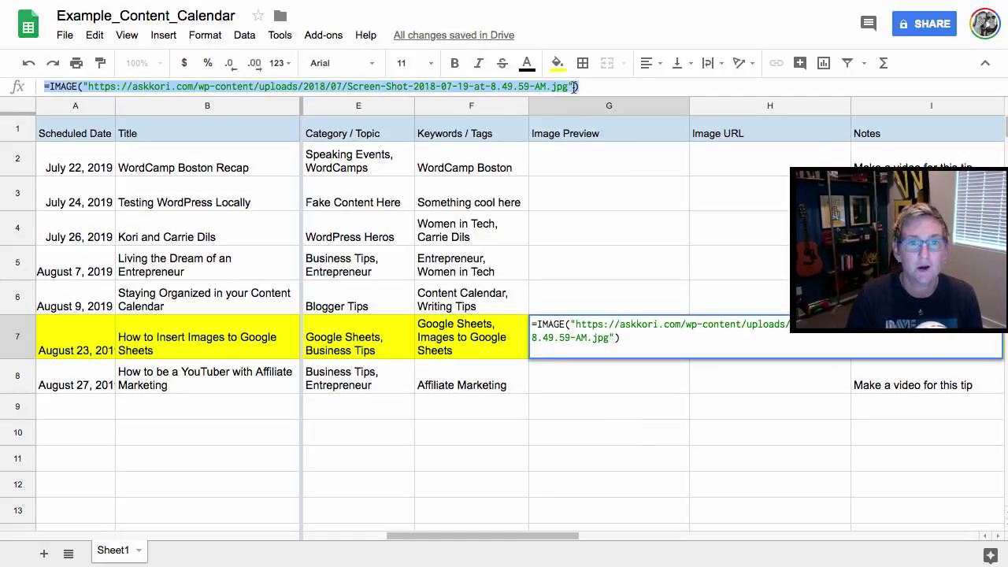
{"action": "left_click", "coordinate": [575, 86]}
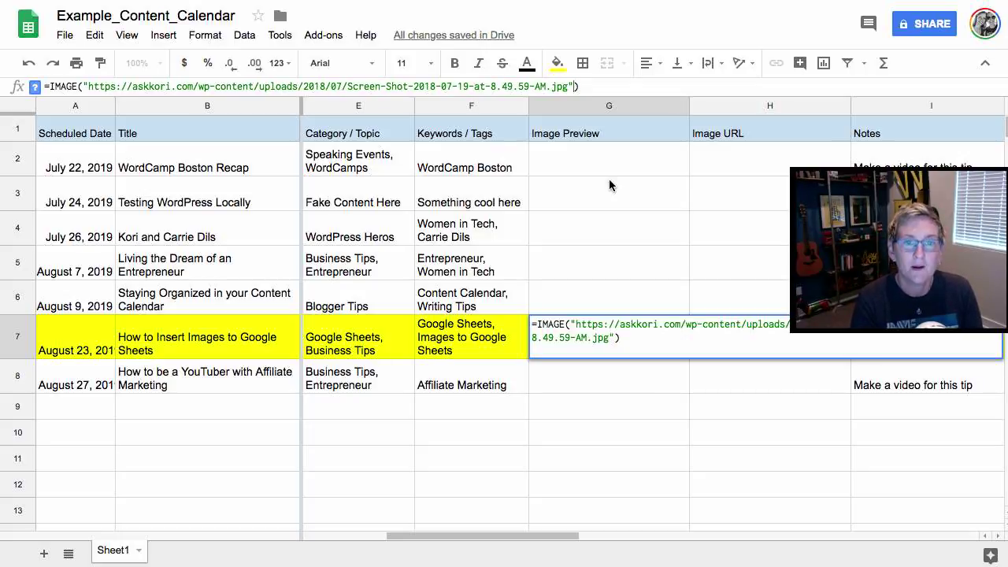
{"action": "type", "text": ",2"}
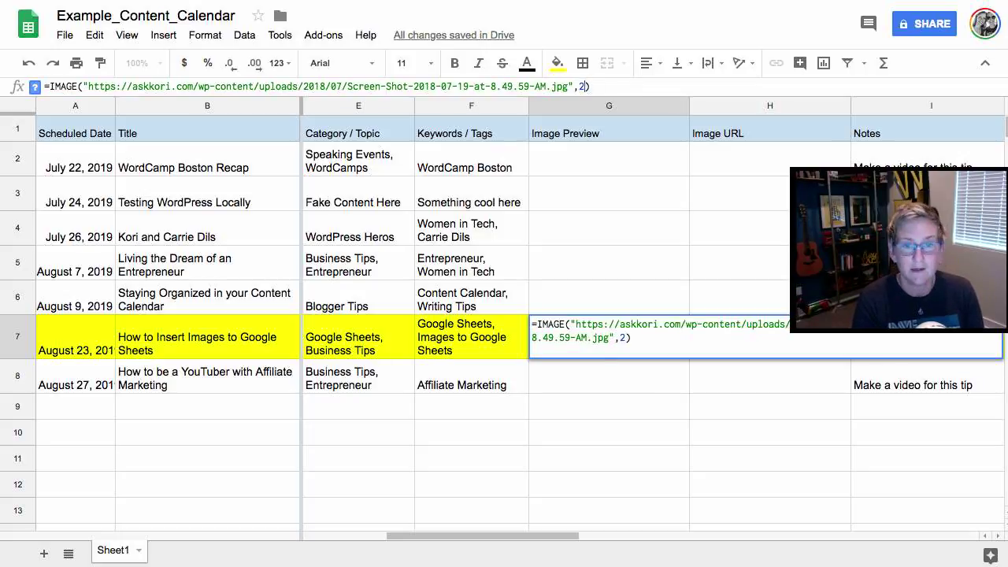
{"action": "key", "text": "Return"}
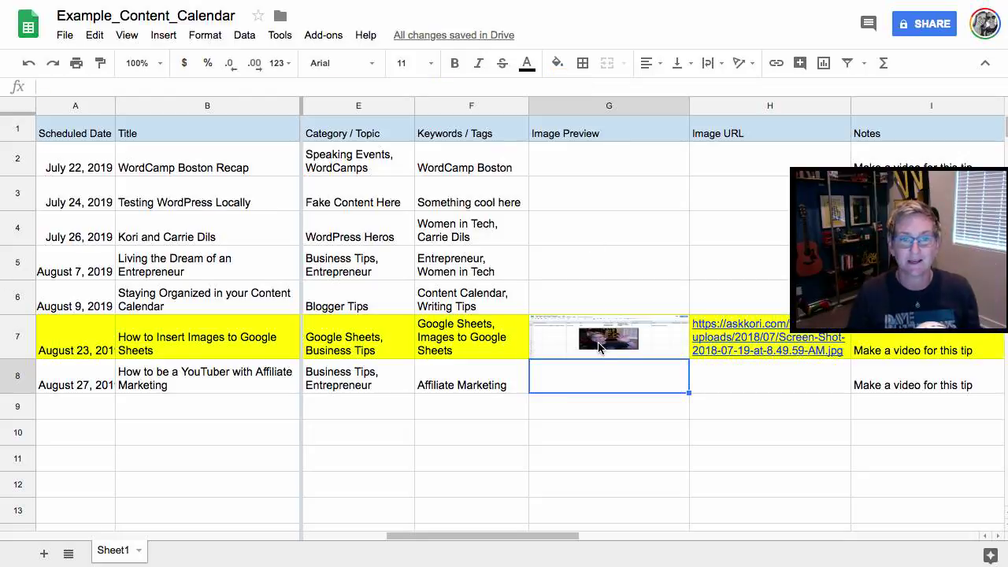
- Widen the Image Preview column, heighten the August 23 row, and move that row directly above the August 9 row
{"action": "left_click_drag", "start_coordinate": [688, 106], "coordinate": [777, 114]}
{"action": "left_click_drag", "start_coordinate": [22, 358], "coordinate": [35, 449]}
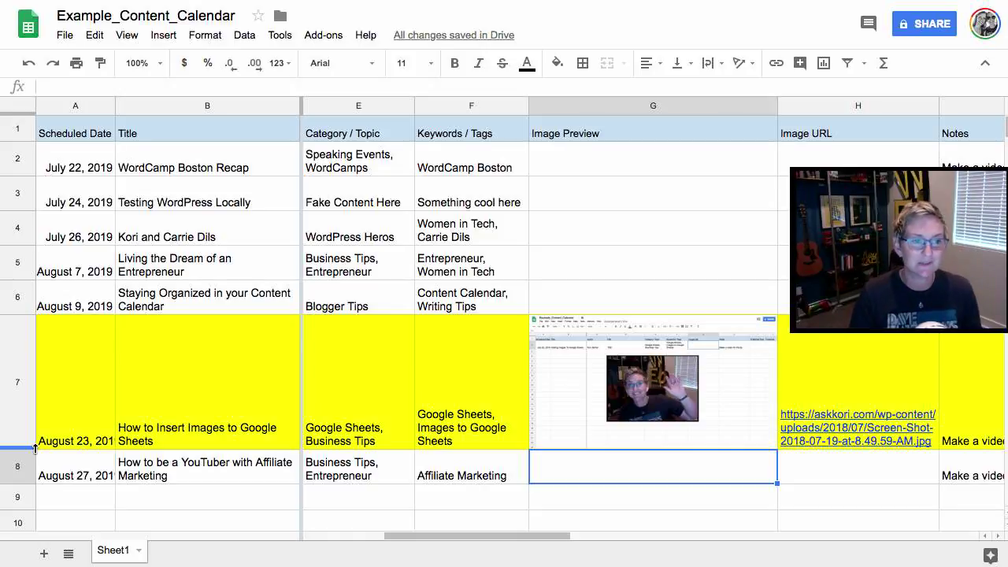
{"action": "left_click", "coordinate": [14, 405]}
{"action": "left_click_drag", "start_coordinate": [14, 404], "coordinate": [11, 287]}
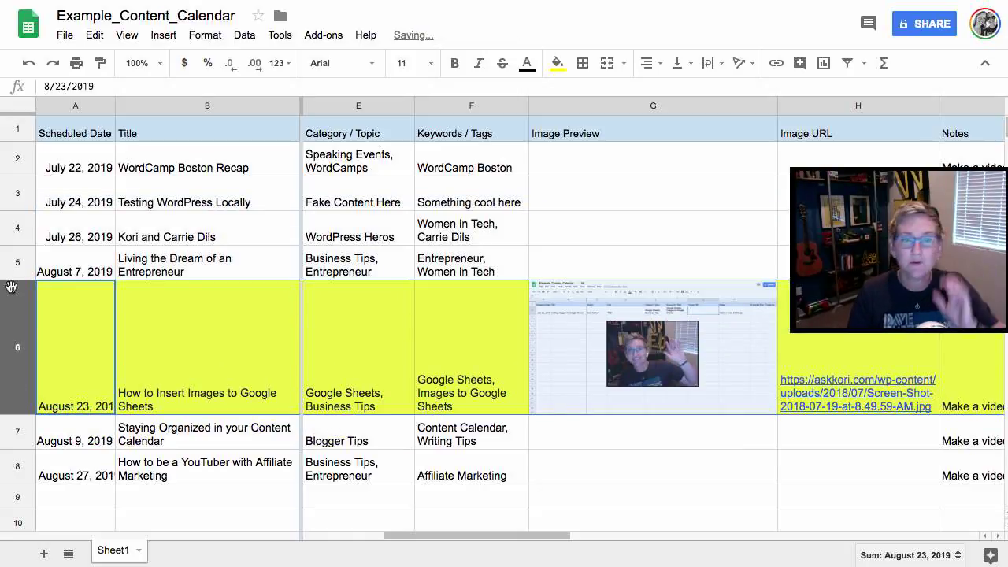
- Set the mode argument of the IMAGE formula in the August 23 row's Image Preview cell to 3
{"action": "left_click", "coordinate": [639, 319]}
{"action": "left_click", "coordinate": [582, 87]}
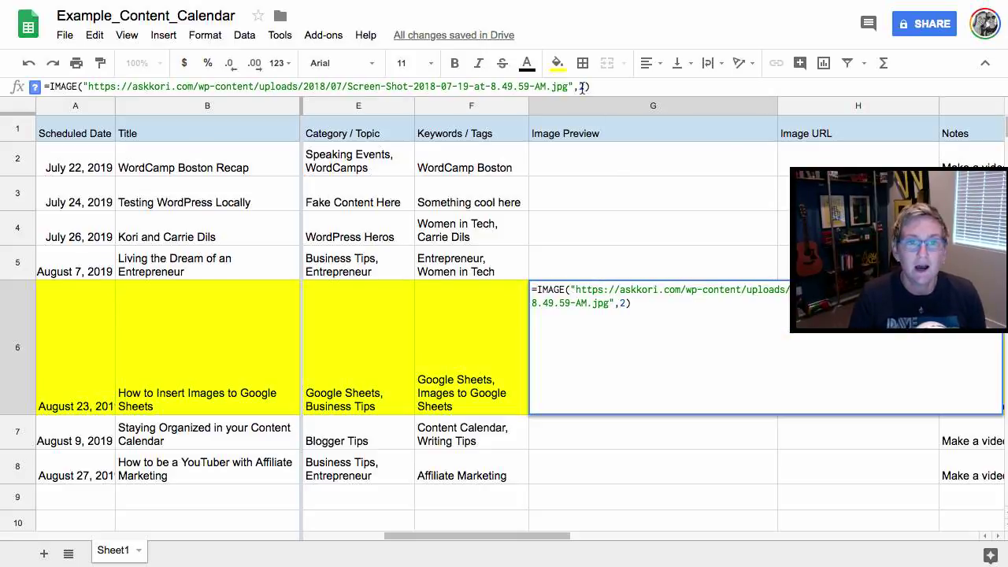
{"action": "key", "text": "BackSpace"}
{"action": "type", "text": "3"}
{"action": "key", "text": "Return"}
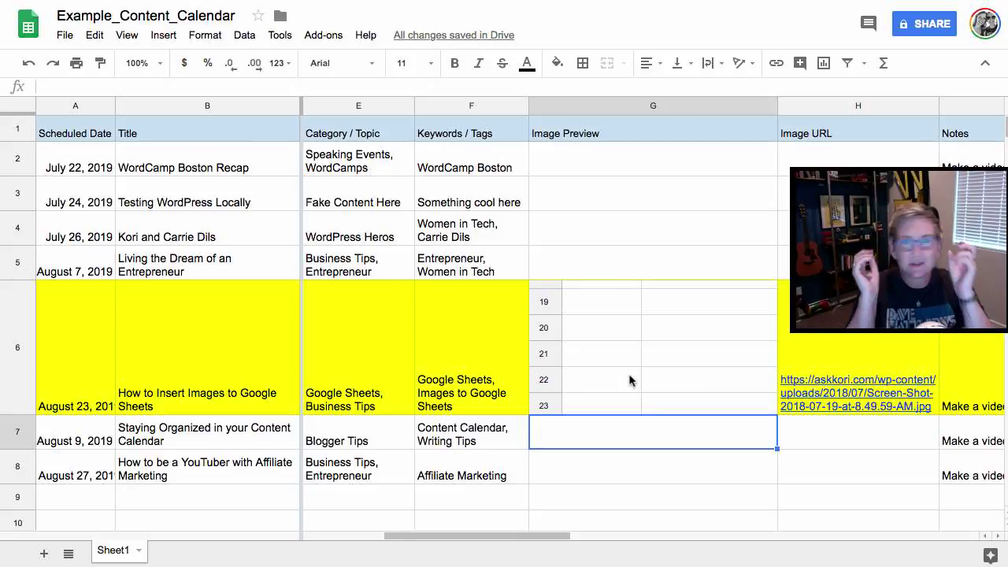
- Replace the mode argument in the August 23 row's IMAGE formula with 4 and add a comma for the size values
{"action": "left_click", "coordinate": [629, 381]}
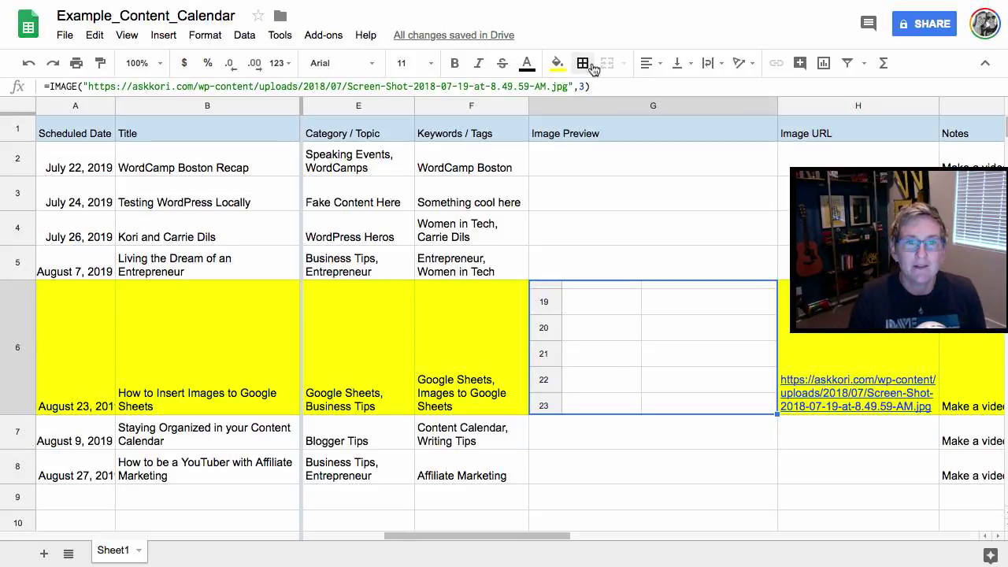
{"action": "left_click", "coordinate": [585, 85]}
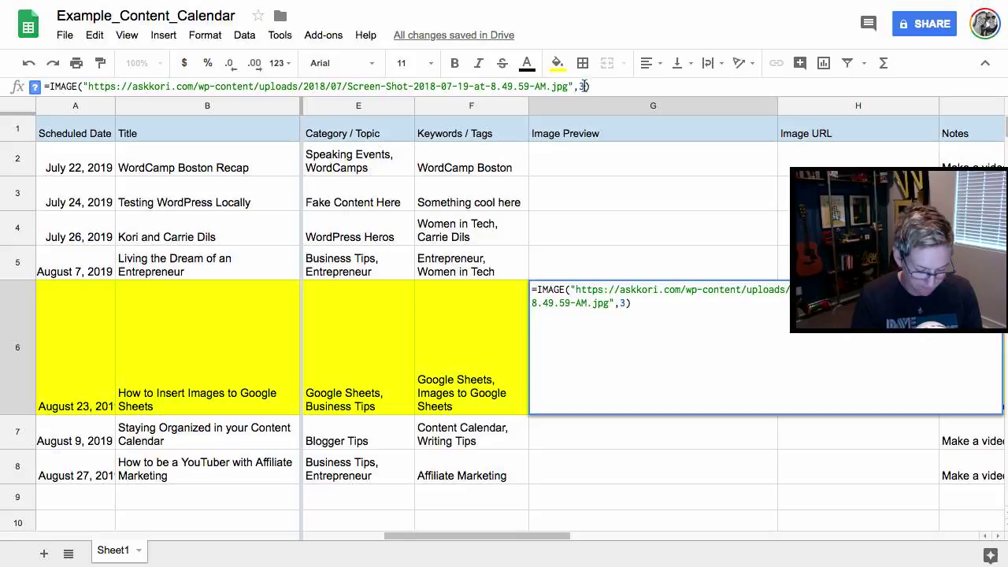
{"action": "type", "text": "4"}
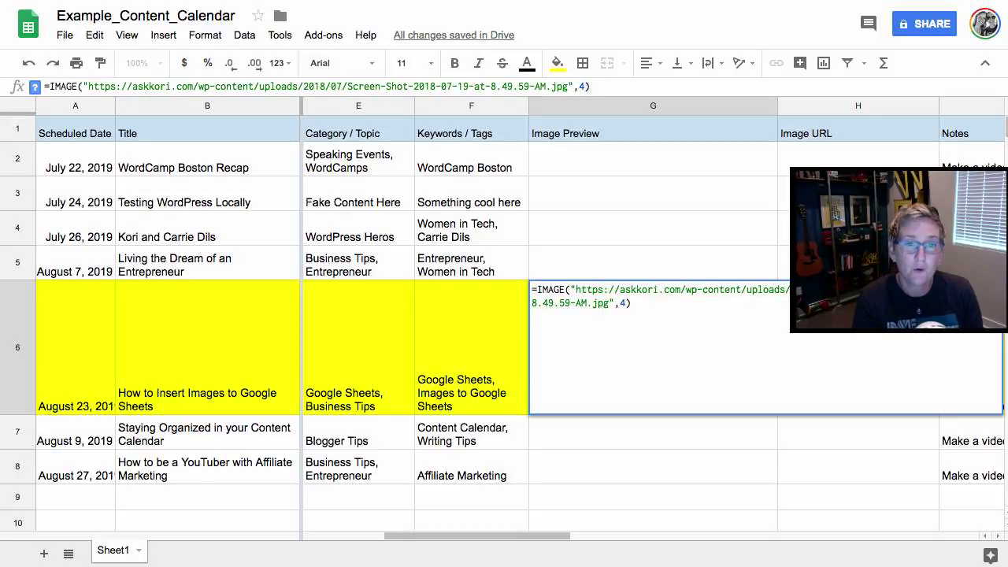
{"action": "type", "text": ","}
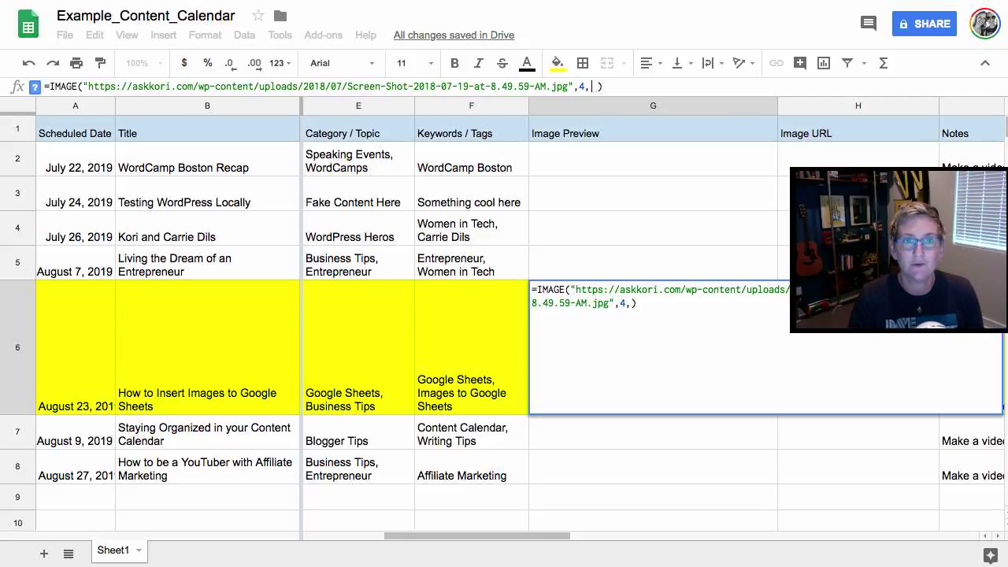
- Switch to the WordPress media page and check the dimensions of the uploaded screenshot
{"action": "key", "text": "ctrl+Tab"}
{"action": "scroll", "coordinate": [834, 132], "scroll_direction": "down", "scroll_amount": 4}
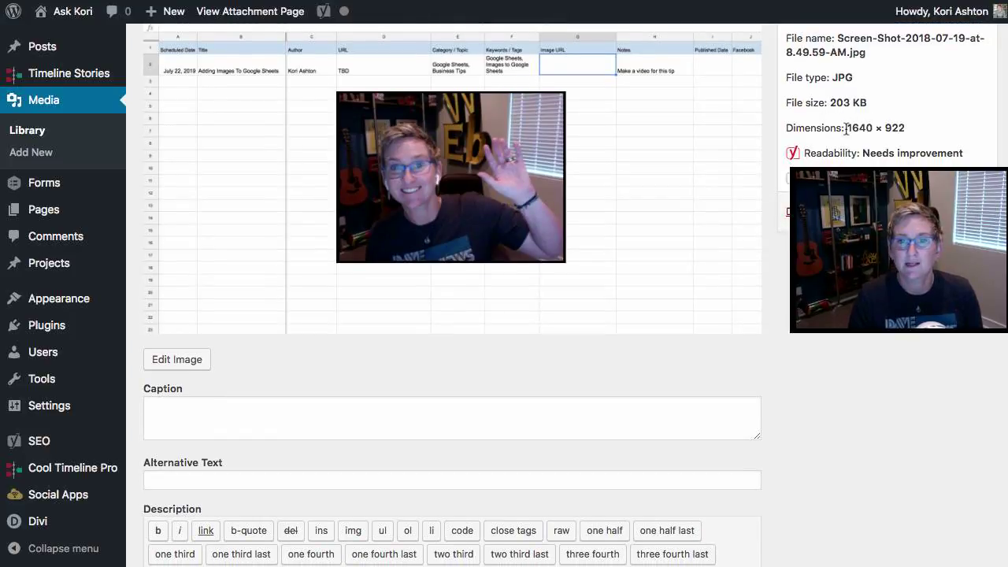
{"action": "left_click_drag", "start_coordinate": [846, 128], "coordinate": [916, 131]}
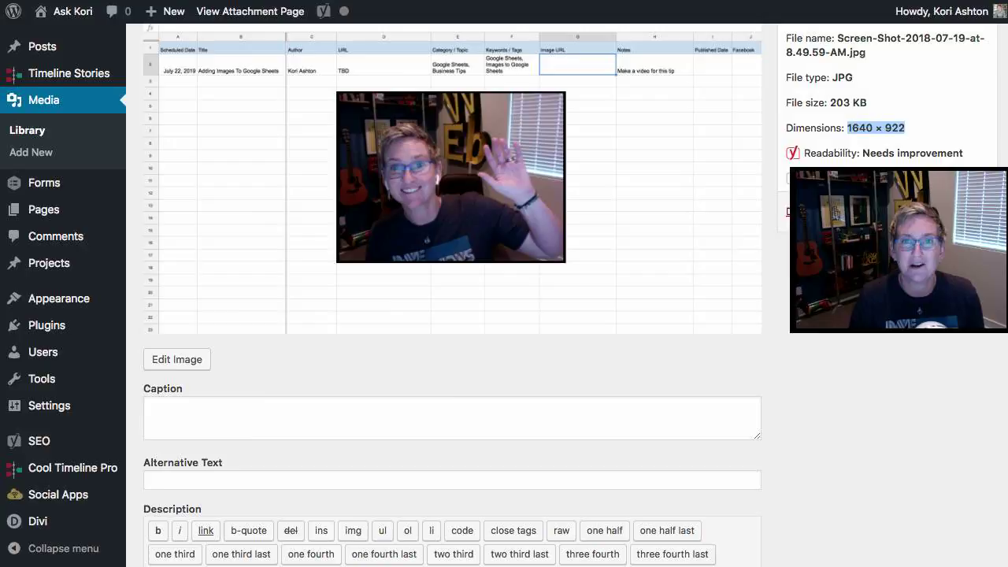
- Back in the Google Sheets calendar, try completing the mode 4 IMAGE formula with a height of 922 and a width of 1640
{"action": "key", "text": "ctrl+Tab"}
{"action": "type", "text": "922"}
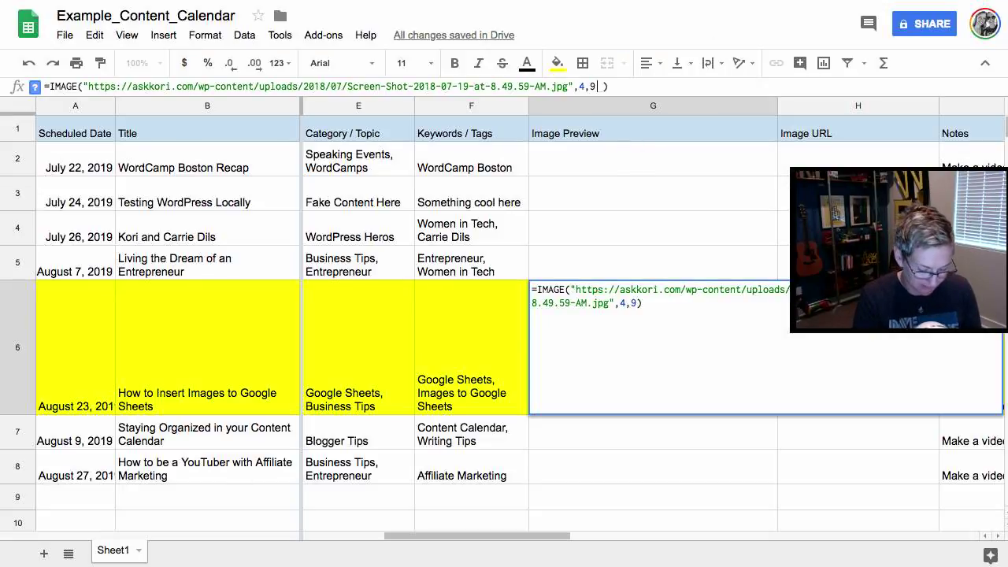
{"action": "type", "text": ","}
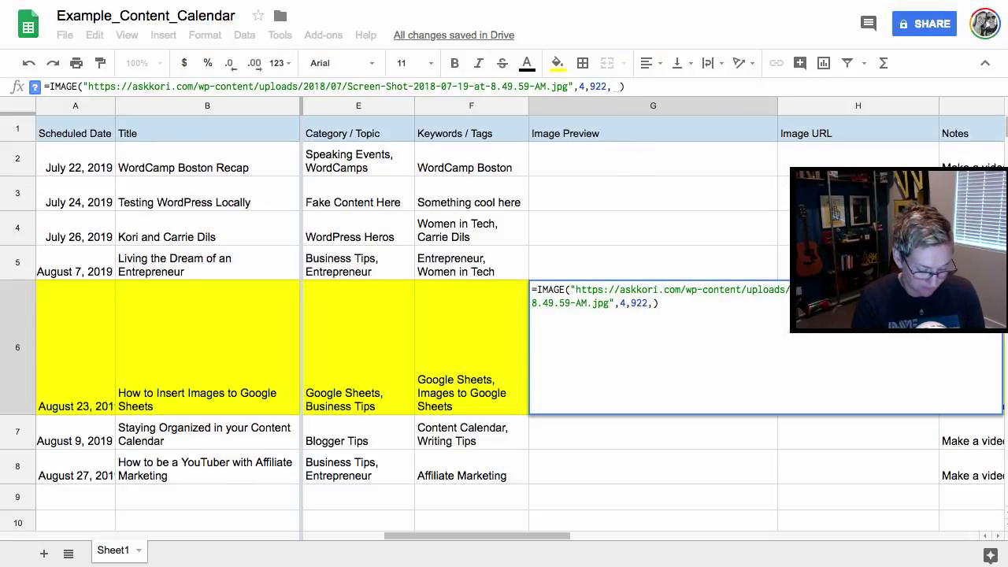
{"action": "type", "text": "1604"}
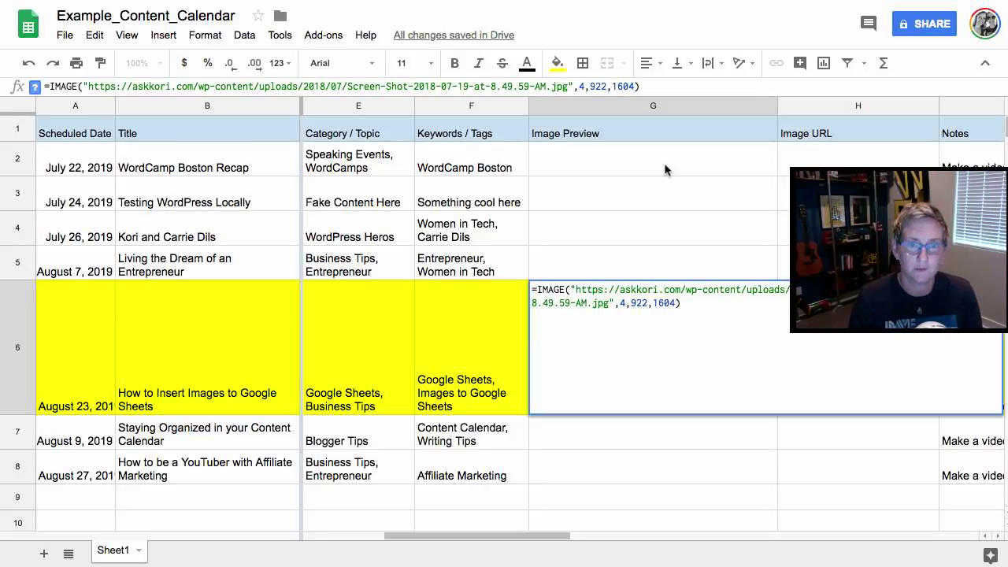
{"action": "key", "text": "BackSpace"}
{"action": "key", "text": "BackSpace"}
{"action": "type", "text": "40"}
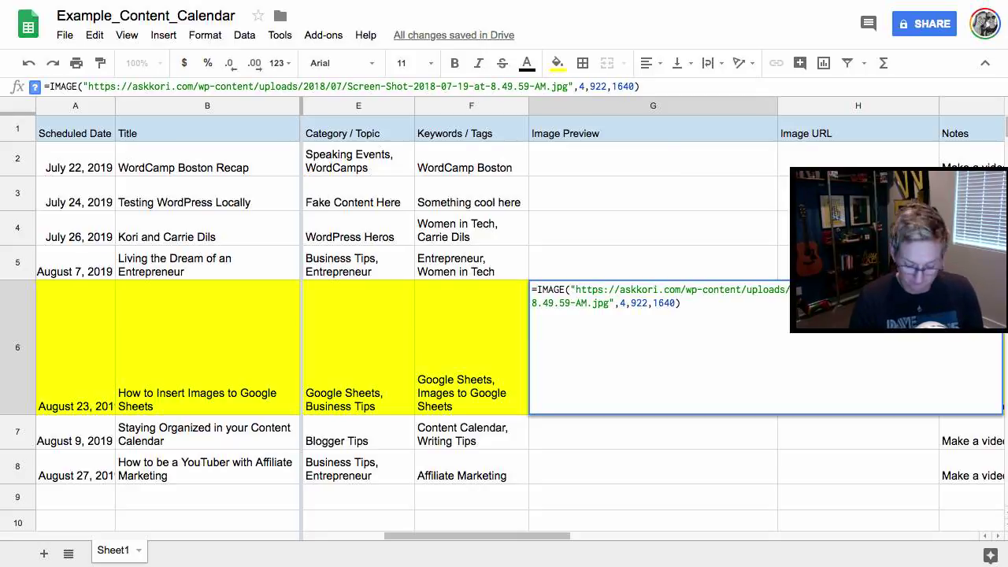
{"action": "key", "text": "Return"}
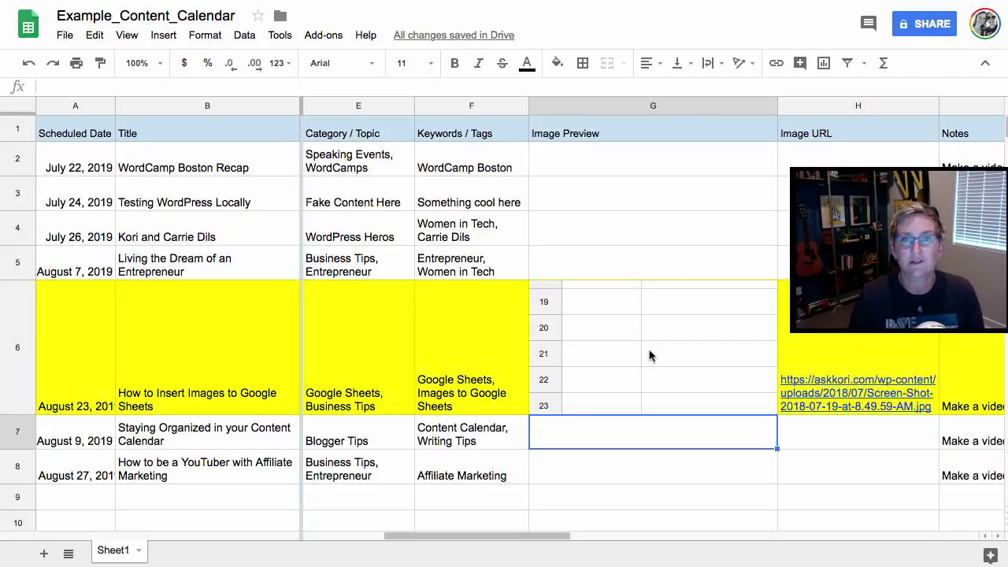
{"action": "left_click", "coordinate": [649, 356]}
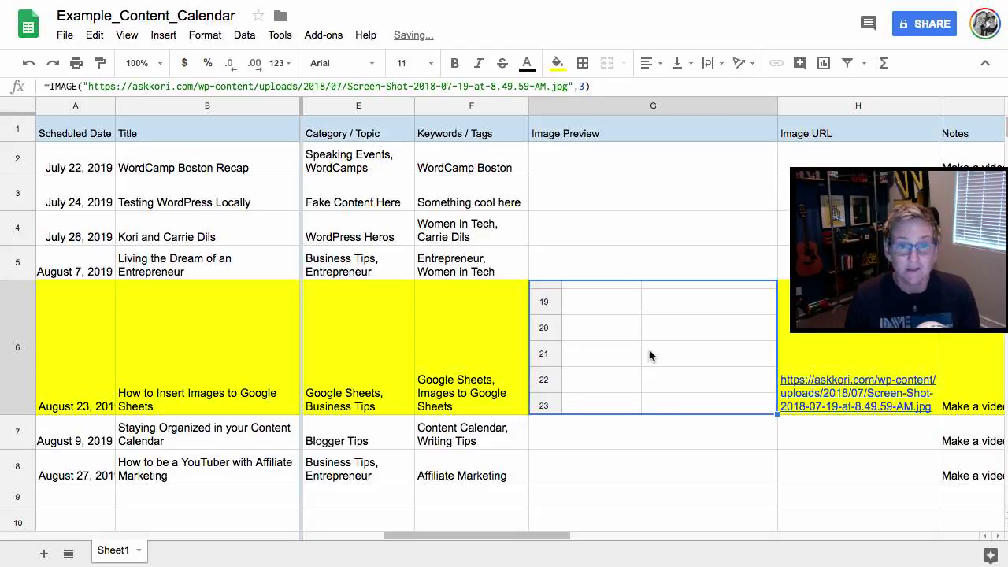